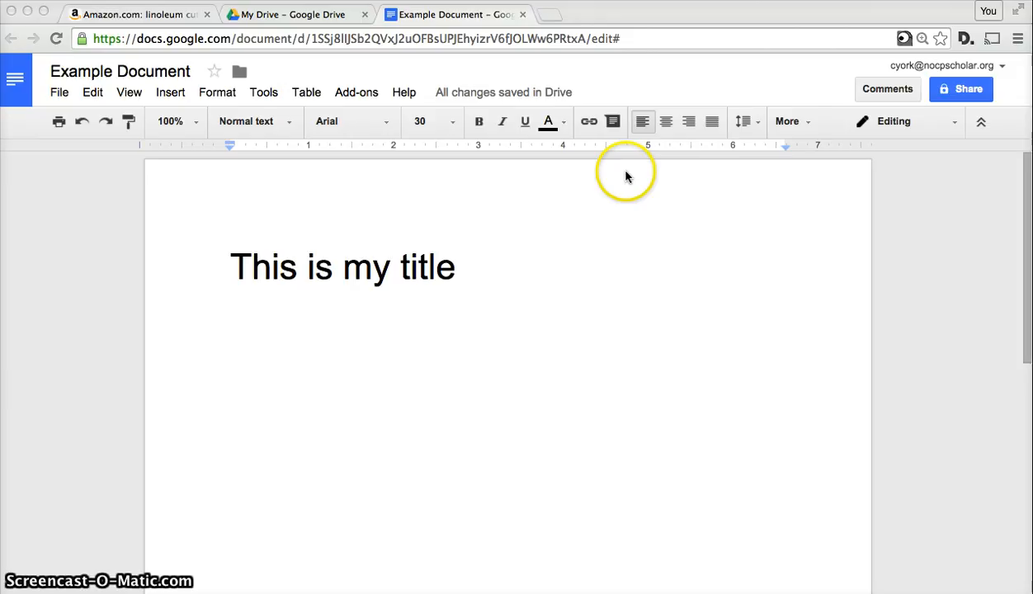
Replace the title text with "Justified to the left".
{"action": "left_click", "coordinate": [477, 274]}
{"action": "left_click_drag", "start_coordinate": [477, 274], "coordinate": [198, 261]}
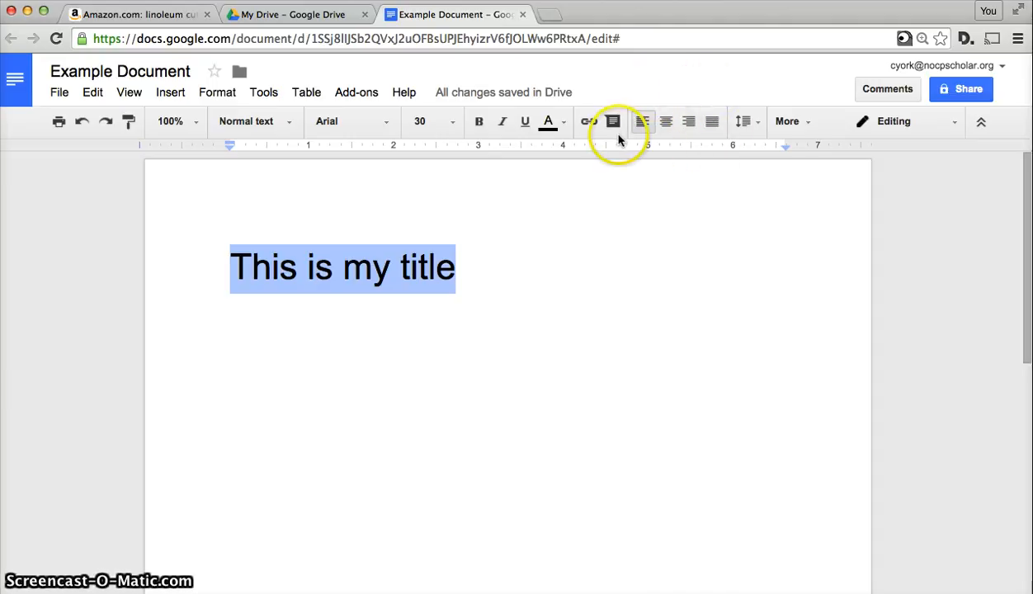
{"action": "left_click", "coordinate": [543, 276]}
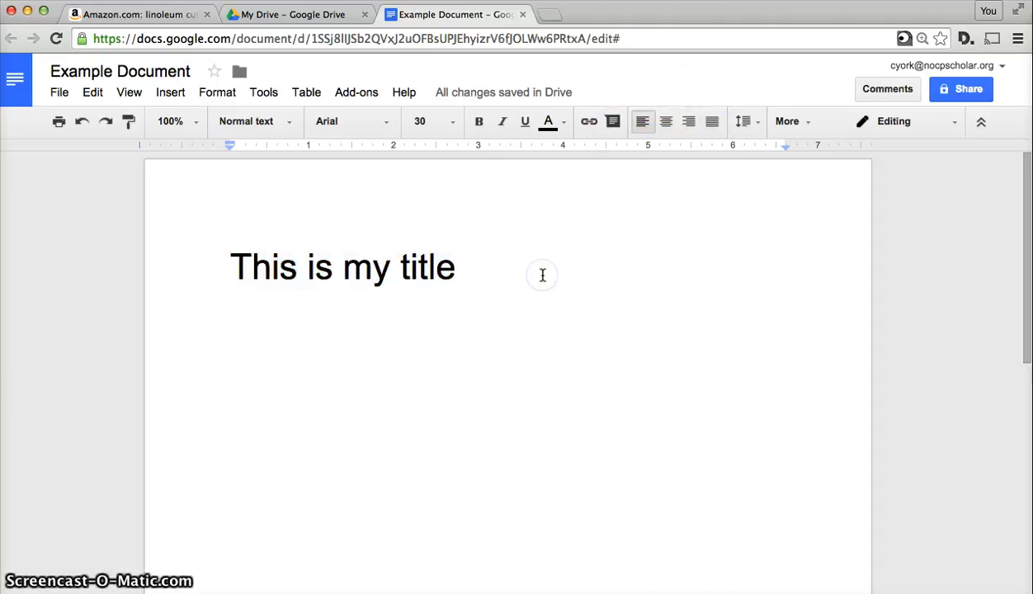
{"action": "key", "text": "BackSpace"}
{"action": "key", "text": "BackSpace"}
{"action": "key", "text": "BackSpace"}
{"action": "key", "text": "BackSpace"}
{"action": "key", "text": "BackSpace"}
{"action": "key", "text": "BackSpace"}
{"action": "key", "text": "BackSpace"}
{"action": "key", "text": "BackSpace"}
{"action": "key", "text": "BackSpace"}
{"action": "key", "text": "BackSpace"}
{"action": "key", "text": "BackSpace"}
{"action": "key", "text": "BackSpace"}
{"action": "key", "text": "BackSpace"}
{"action": "key", "text": "BackSpace"}
{"action": "key", "text": "BackSpace"}
{"action": "key", "text": "BackSpace"}
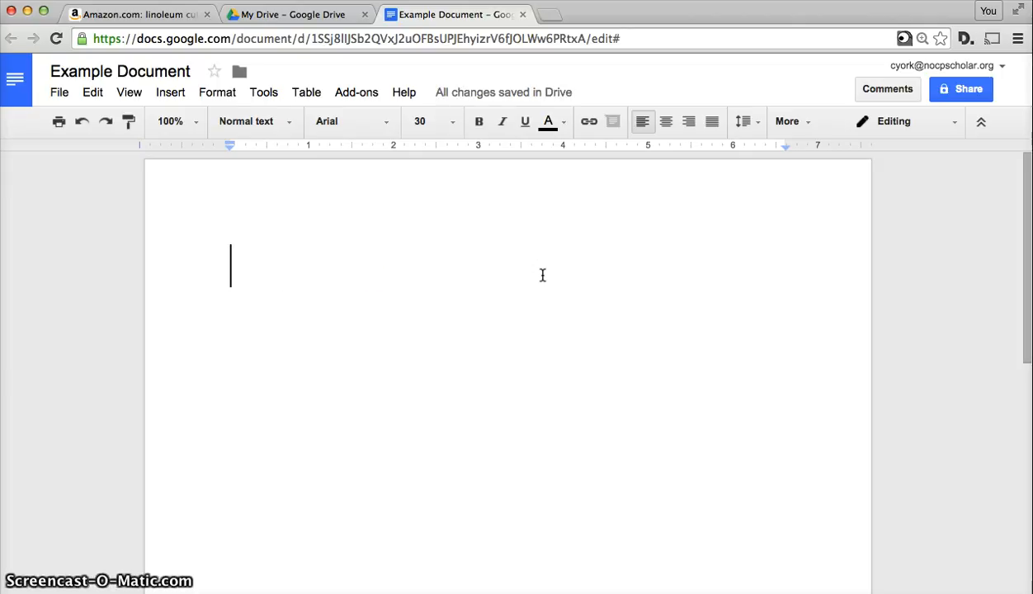
{"action": "type", "text": "Just"}
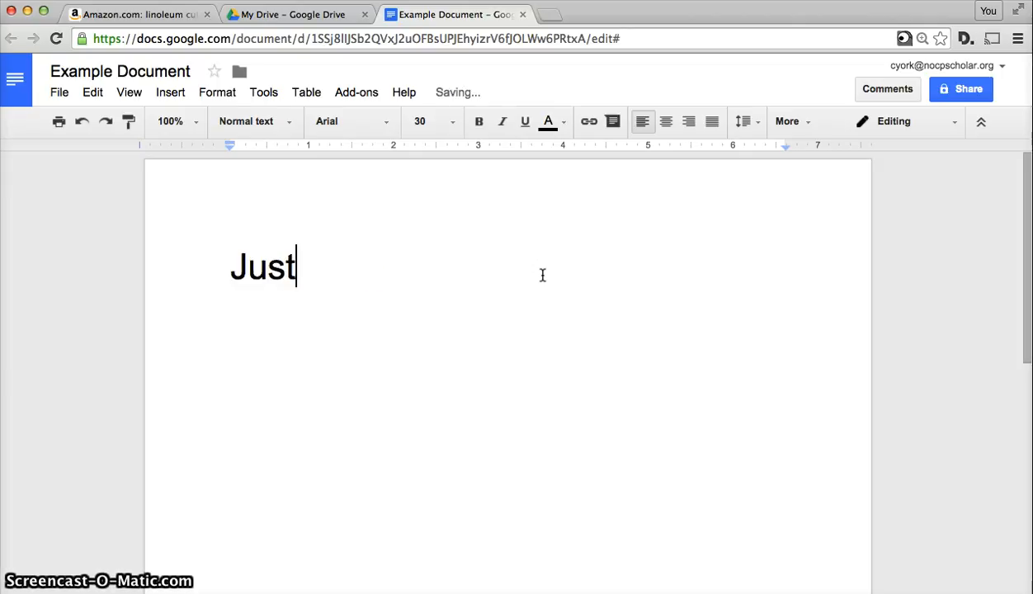
{"action": "type", "text": "ified to the left"}
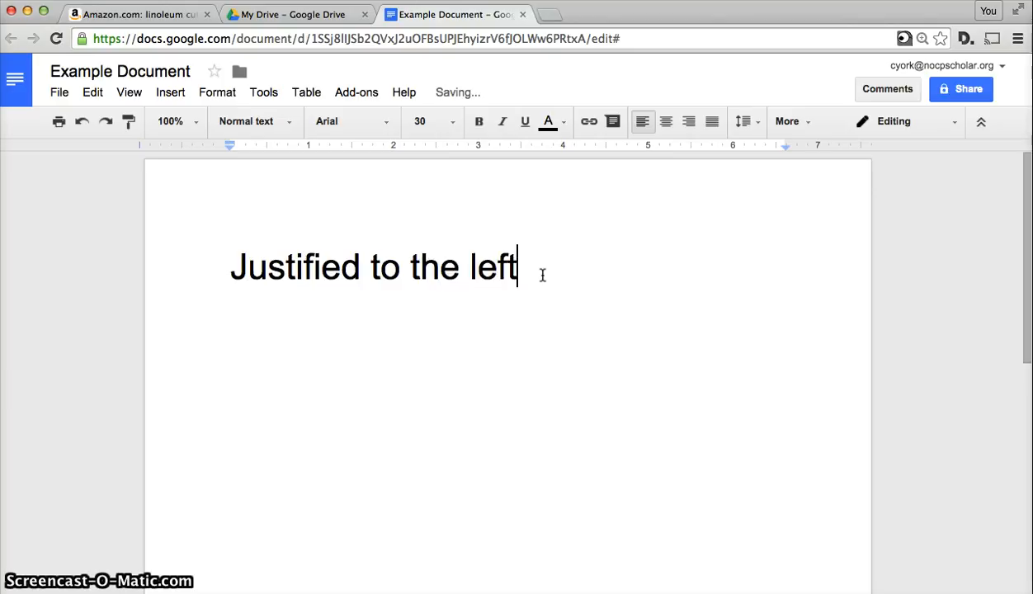
{"action": "left_click", "coordinate": [662, 278]}
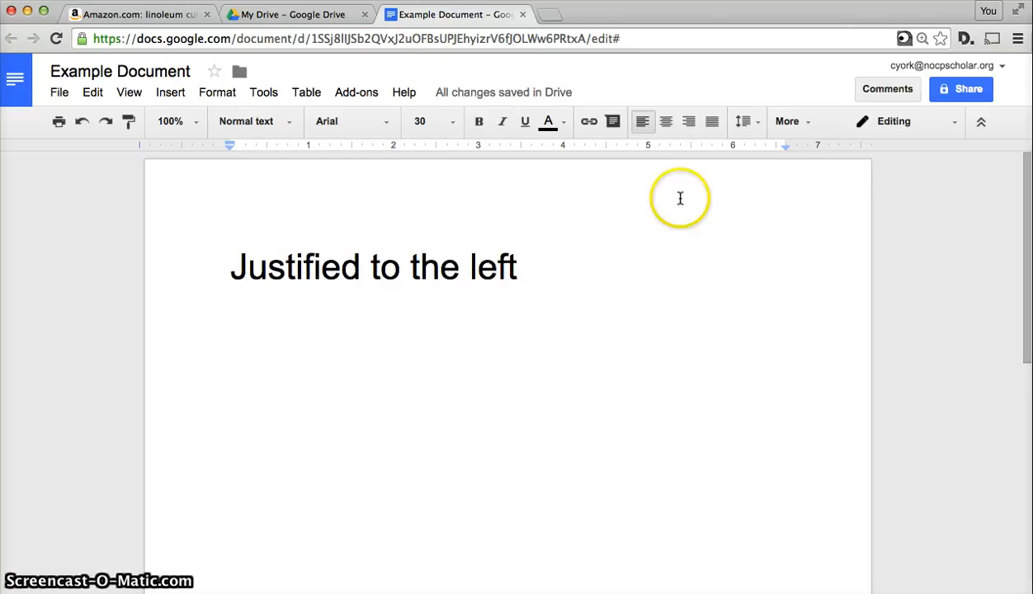
Center-align the title and change its last word to "center".
{"action": "left_click", "coordinate": [664, 124]}
{"action": "left_click", "coordinate": [648, 262]}
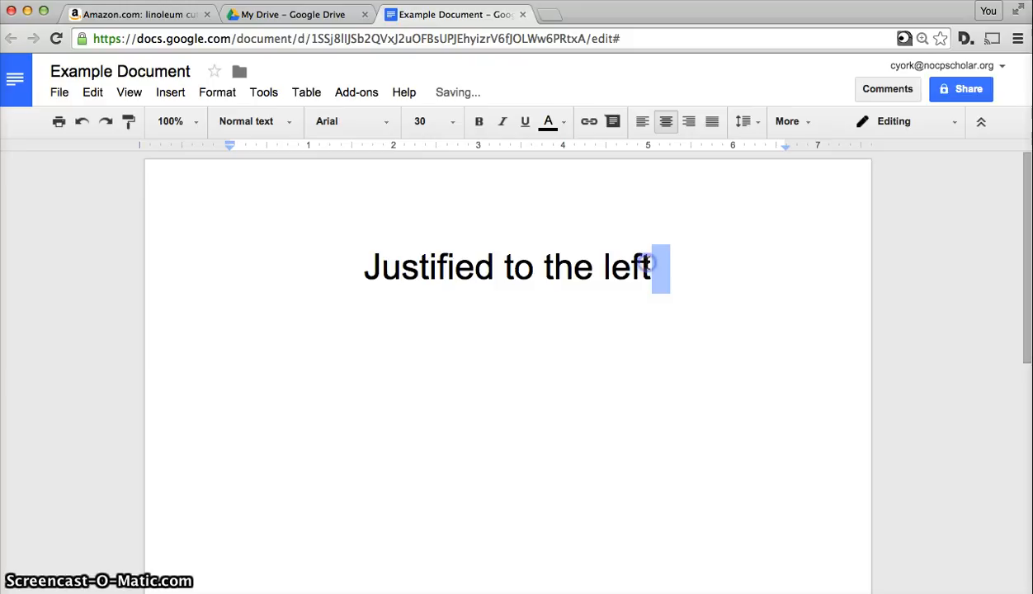
{"action": "left_click_drag", "start_coordinate": [649, 262], "coordinate": [625, 262]}
{"action": "type", "text": "center"}
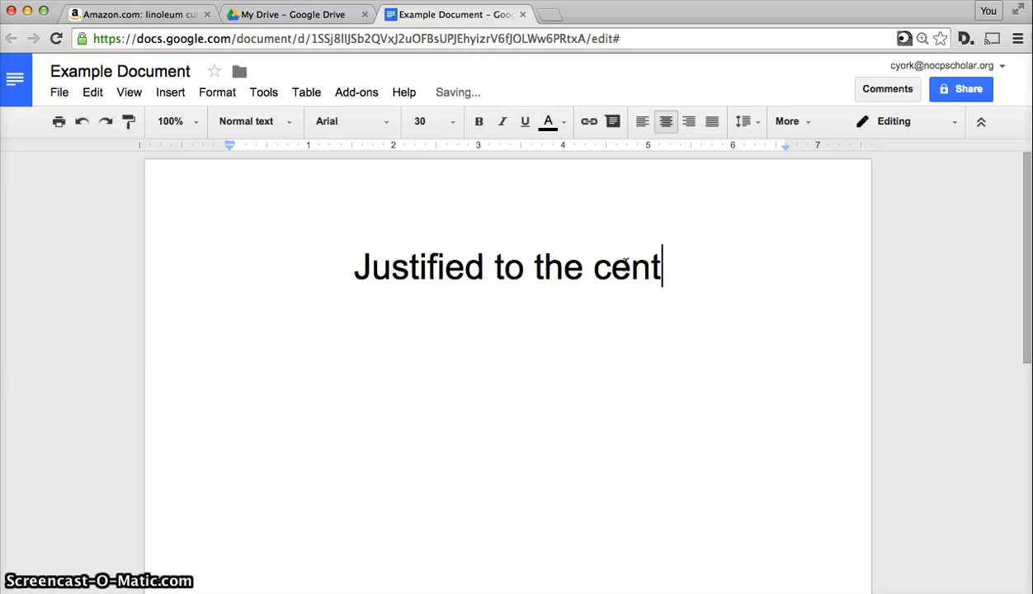
Try the title in right, center and left alignment, ending with left alignment.
{"action": "left_click", "coordinate": [690, 122]}
{"action": "left_click", "coordinate": [674, 189]}
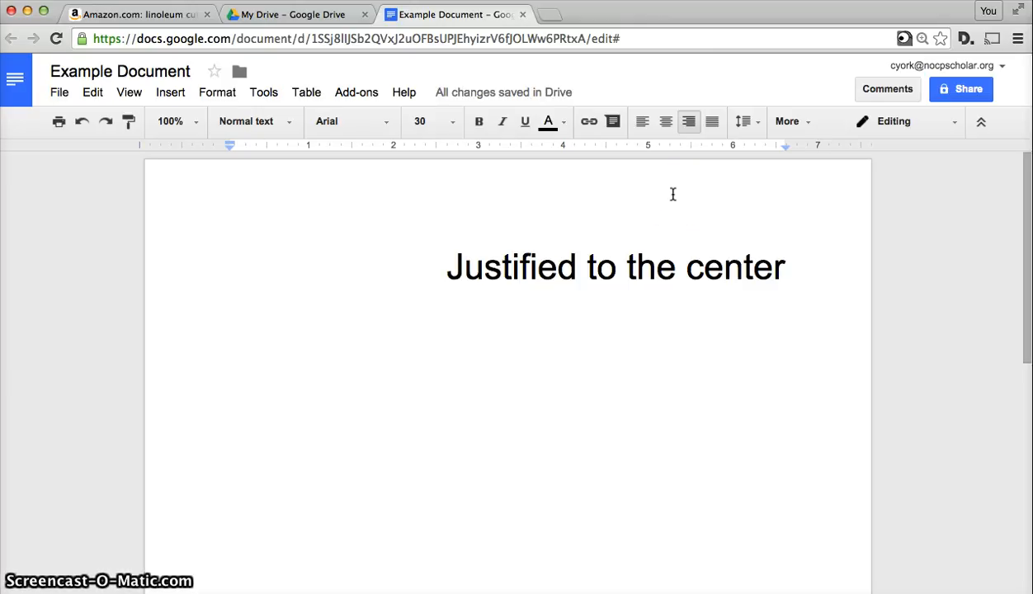
{"action": "left_click", "coordinate": [781, 236]}
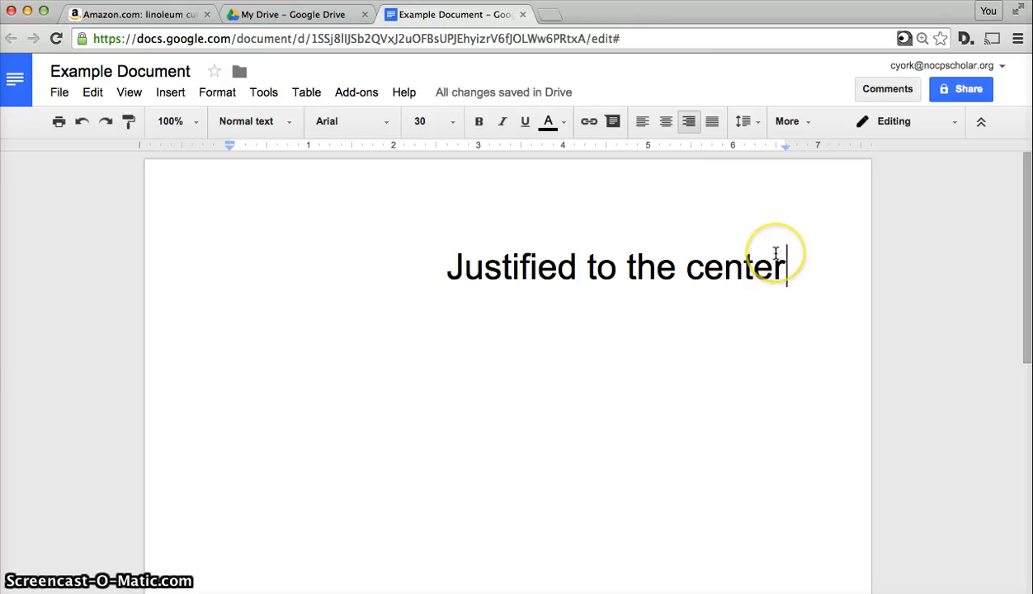
{"action": "left_click", "coordinate": [769, 252]}
{"action": "left_click", "coordinate": [666, 124]}
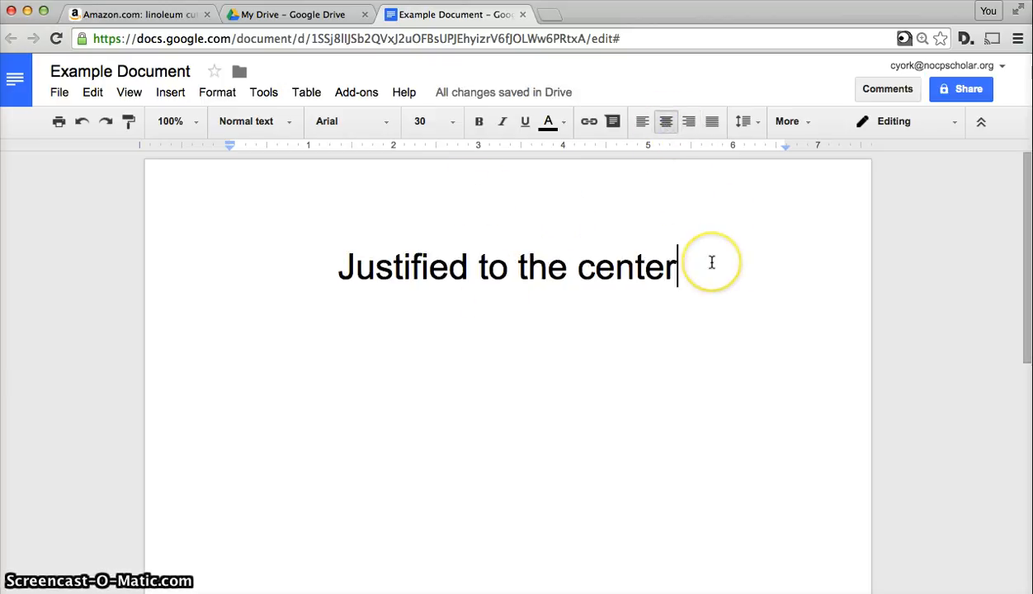
{"action": "left_click", "coordinate": [642, 122]}
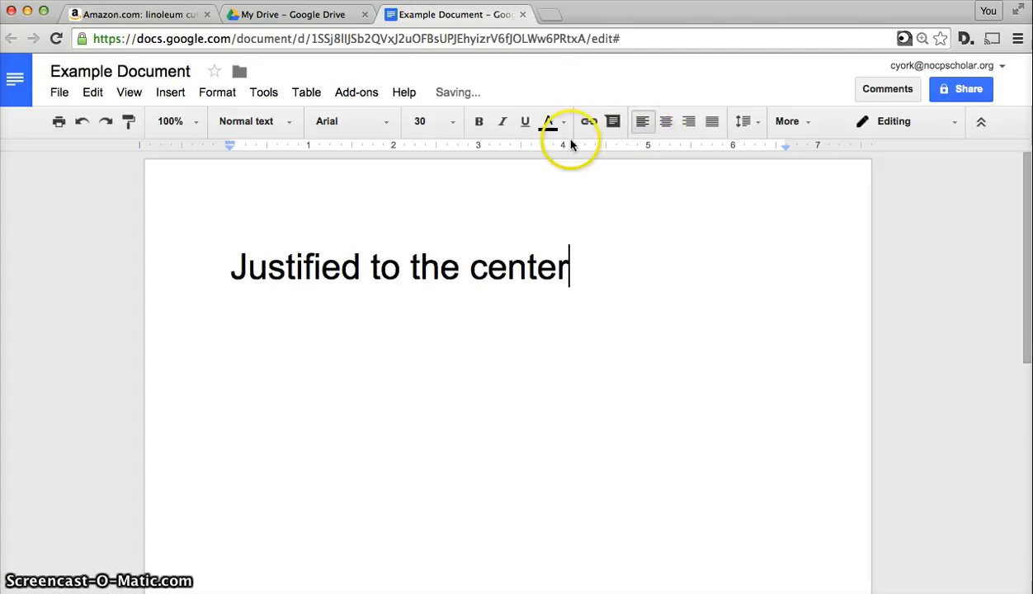
Remove the blank spaces in front of the title so it starts at the left margin.
{"action": "left_click", "coordinate": [233, 266]}
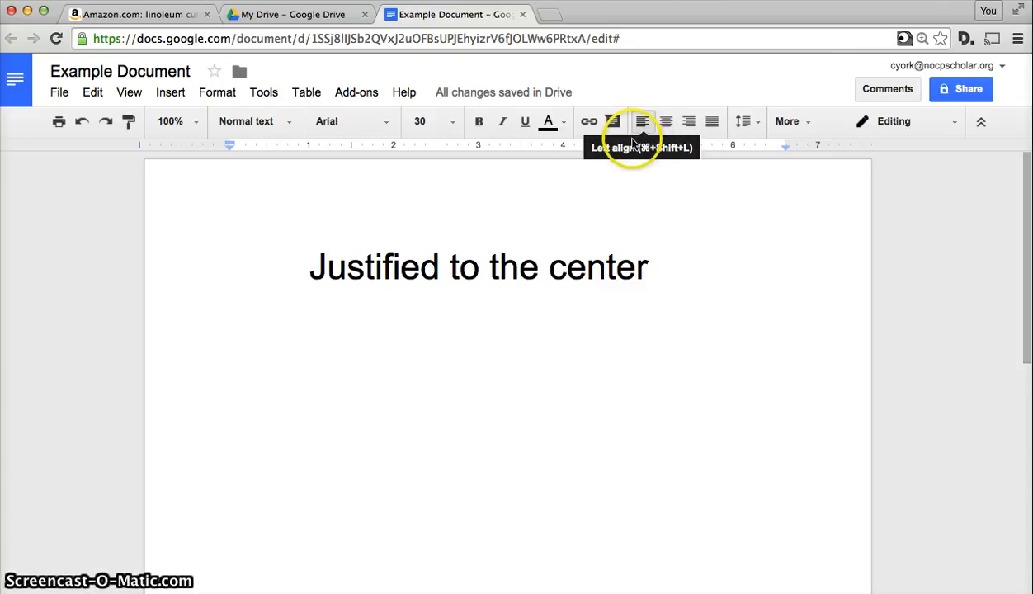
{"action": "key", "text": "BackSpace"}
{"action": "key", "text": "BackSpace"}
{"action": "key", "text": "BackSpace"}
{"action": "key", "text": "BackSpace"}
{"action": "key", "text": "BackSpace"}
{"action": "key", "text": "BackSpace"}
{"action": "key", "text": "BackSpace"}
{"action": "key", "text": "BackSpace"}
{"action": "key", "text": "BackSpace"}
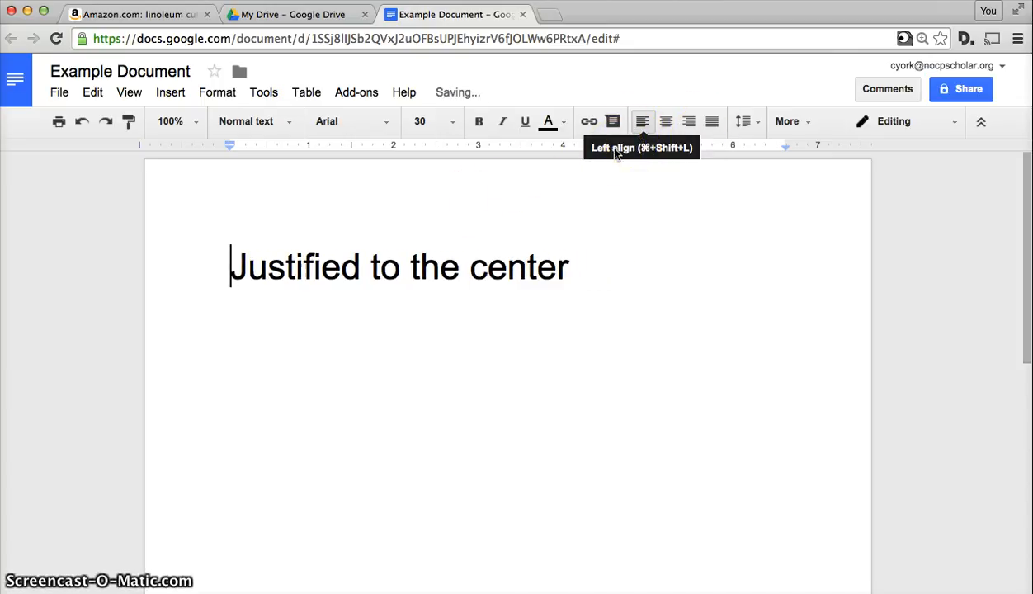
Center-align the title and capitalize its last word as "Center".
{"action": "left_click", "coordinate": [666, 122]}
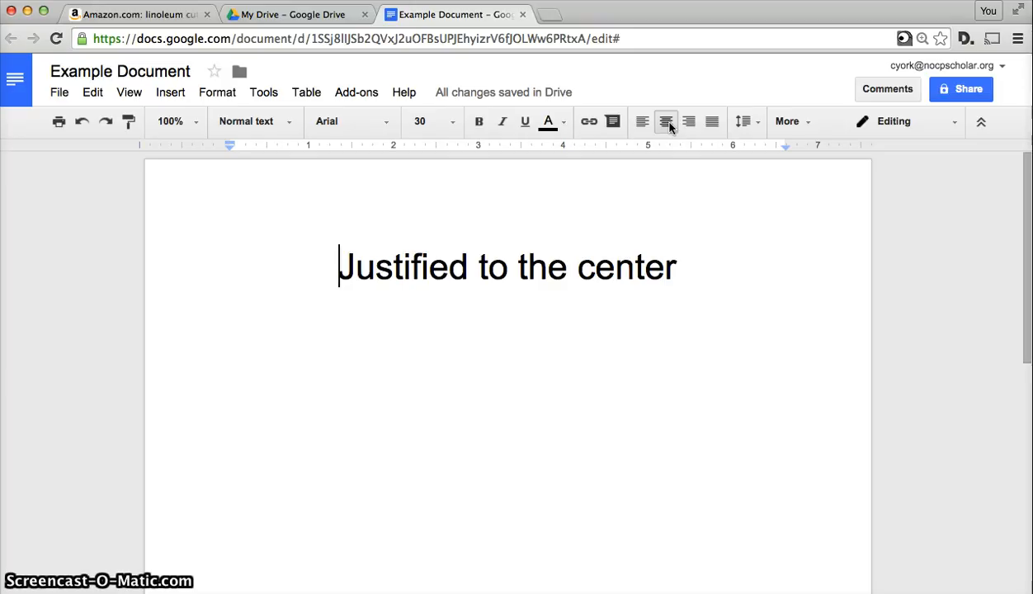
{"action": "left_click", "coordinate": [632, 223]}
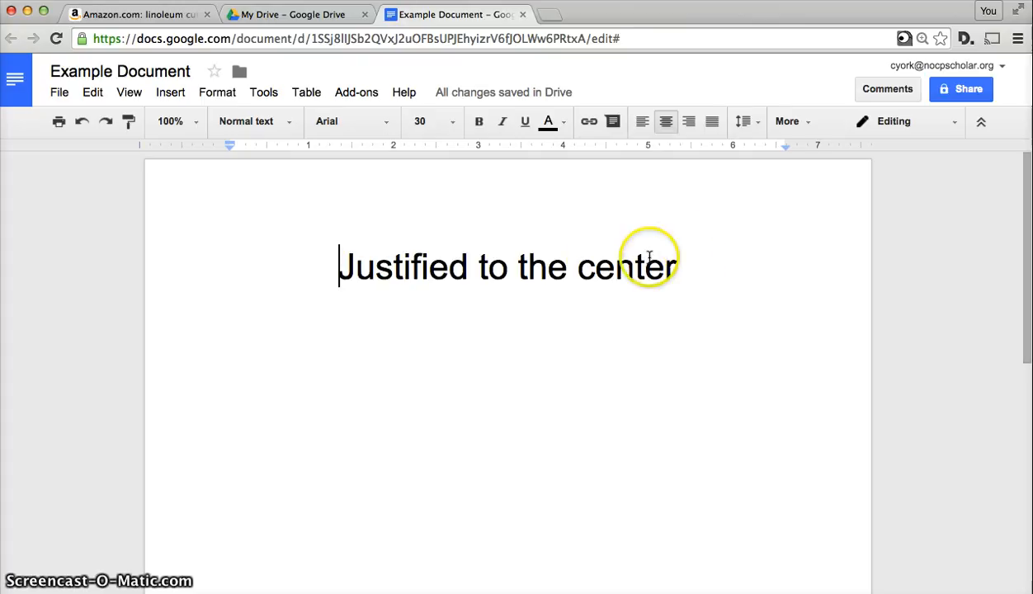
{"action": "left_click", "coordinate": [591, 263]}
{"action": "key", "text": "BackSpace"}
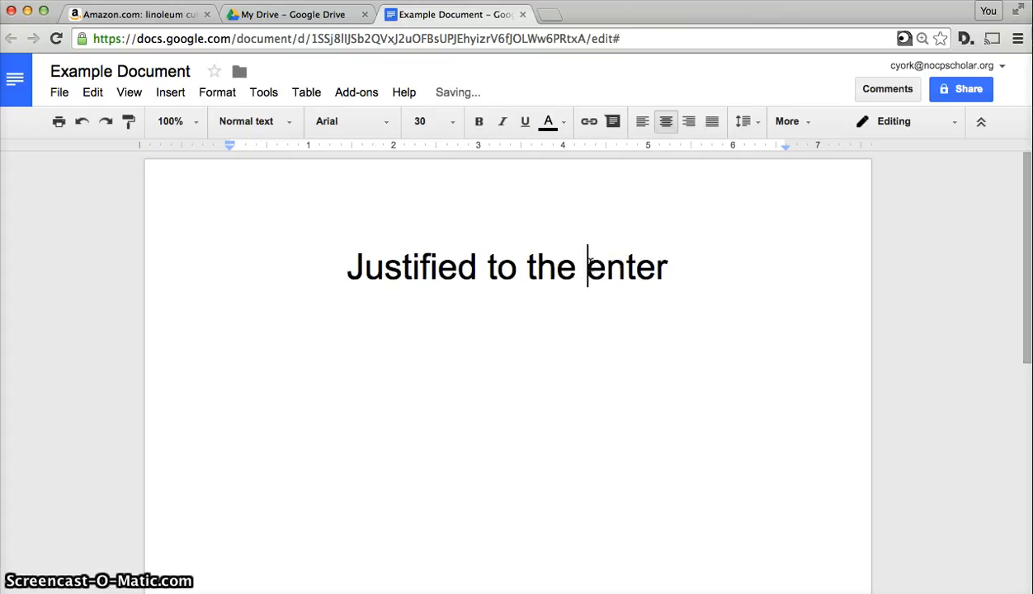
{"action": "type", "text": "C"}
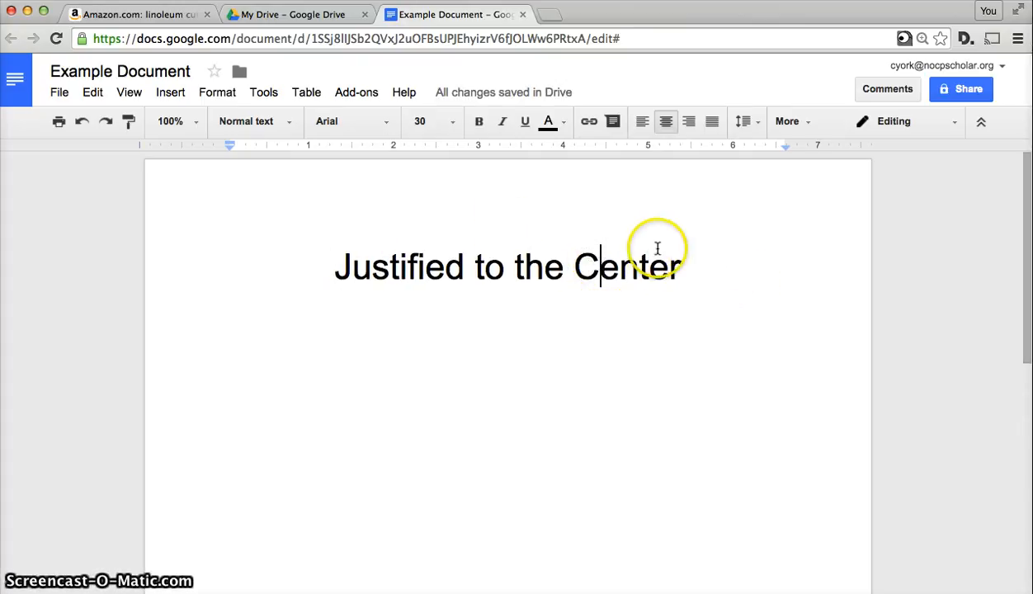
Start a new left-aligned line below the title with font size 14.
{"action": "left_click", "coordinate": [715, 270]}
{"action": "key", "text": "Return"}
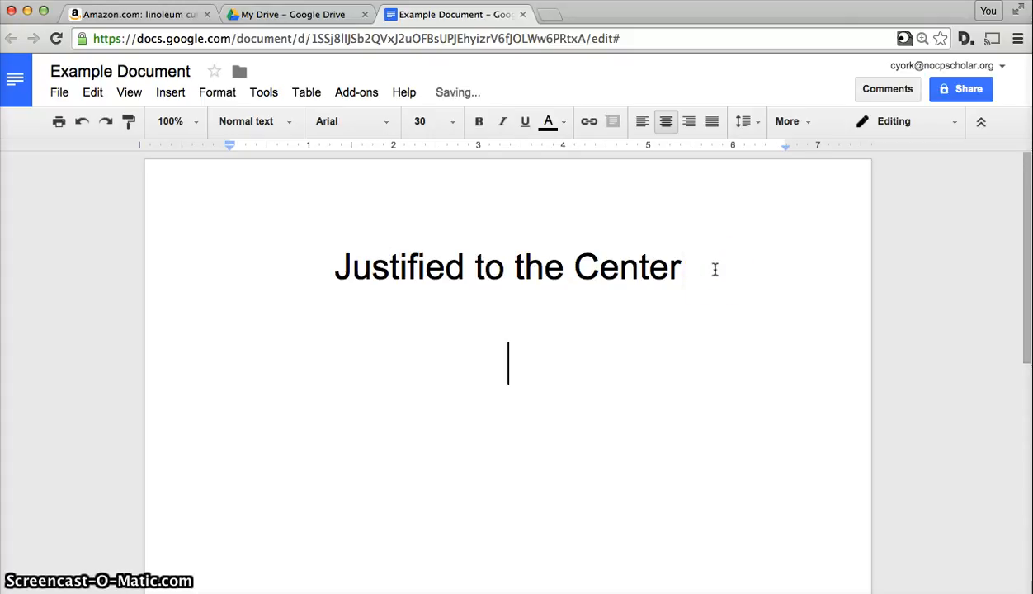
{"action": "left_click", "coordinate": [641, 122]}
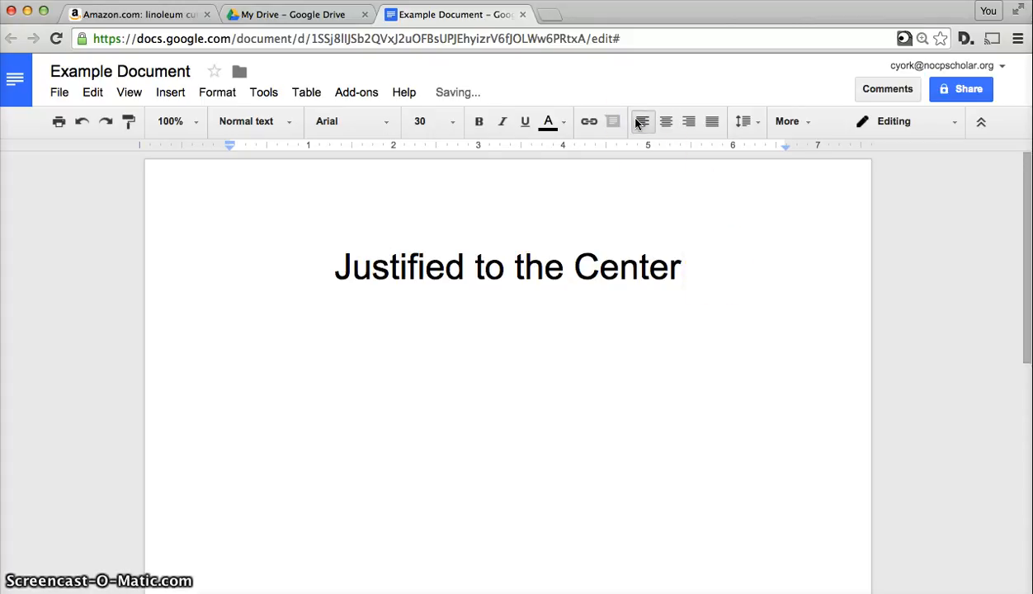
{"action": "left_click", "coordinate": [452, 121]}
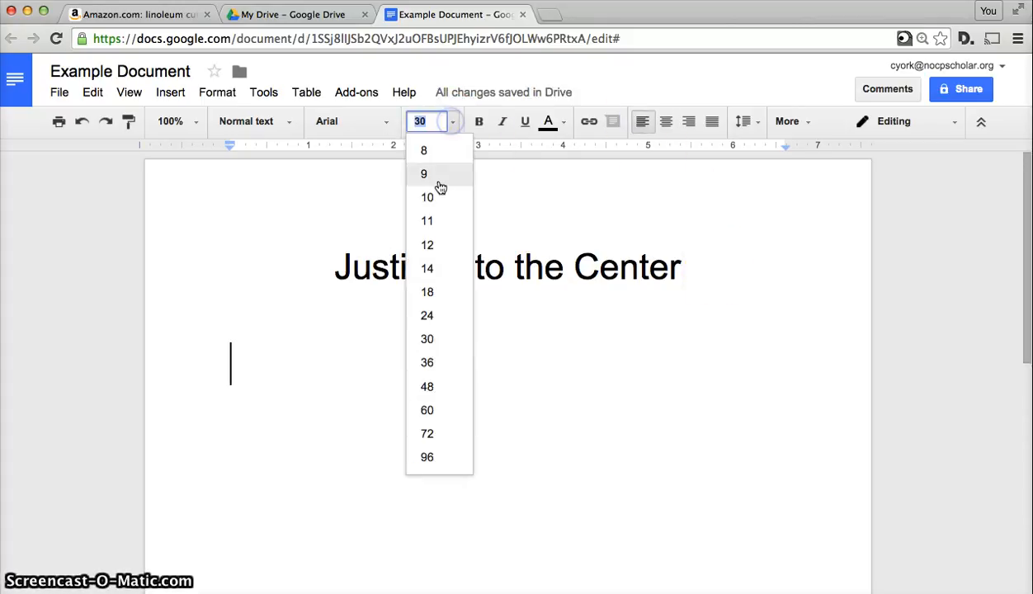
{"action": "left_click", "coordinate": [433, 268]}
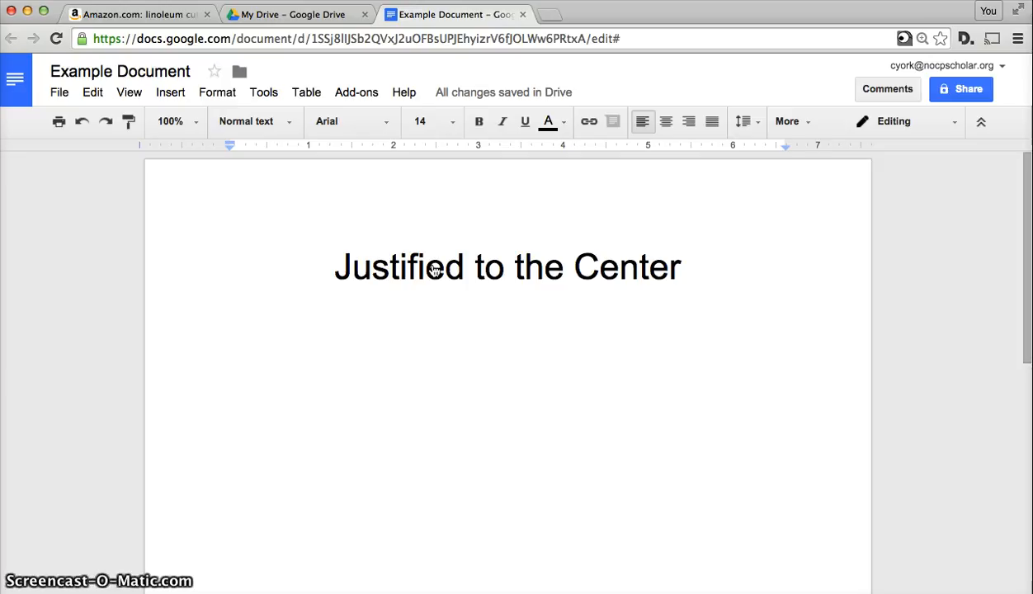
Write "Use tab to indent." below the title and indent its first line by one tab.
{"action": "type", "text": "Use tab"}
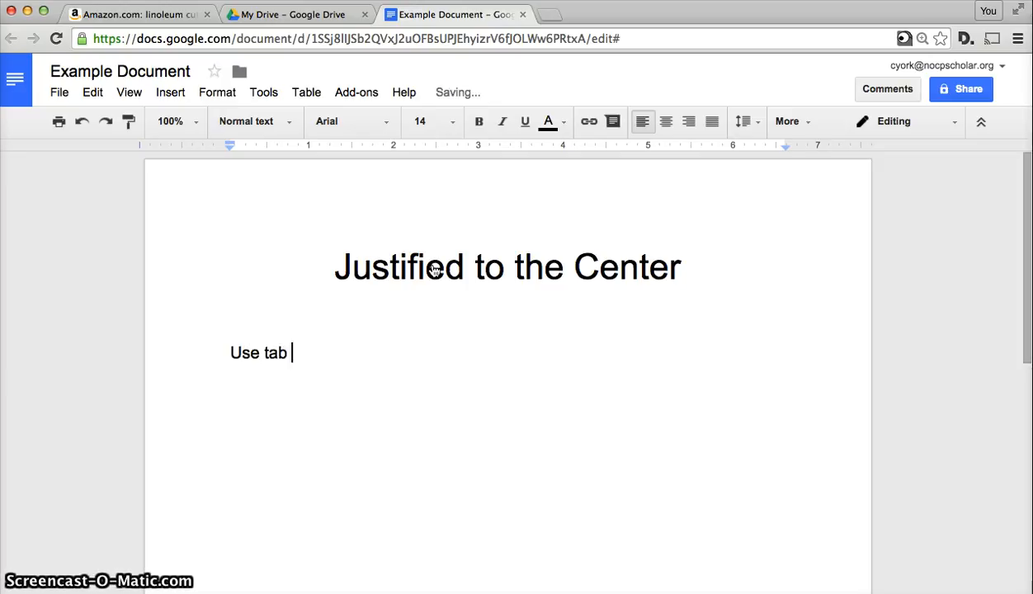
{"action": "type", "text": " to indent."}
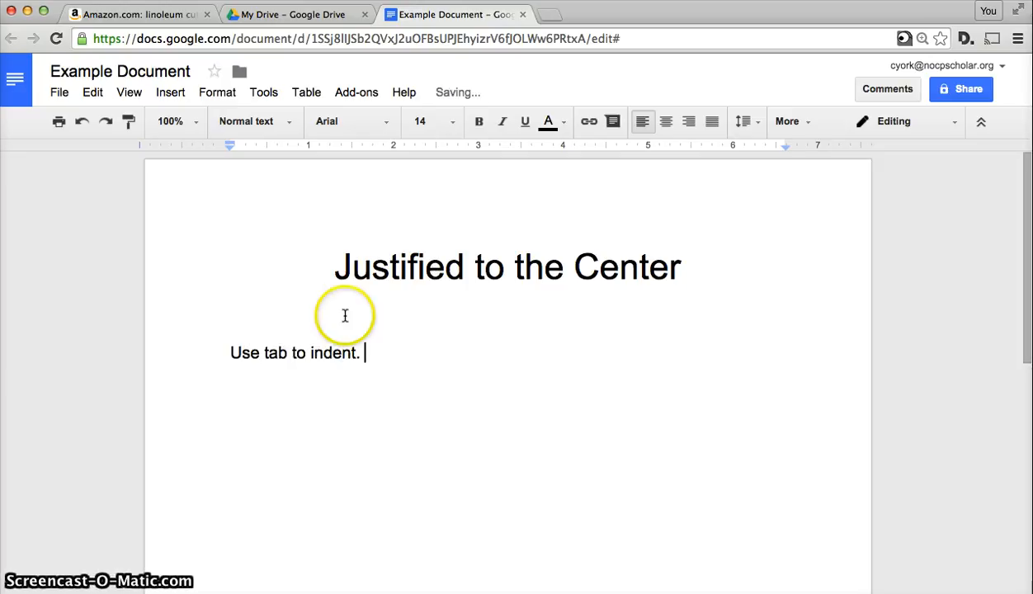
{"action": "left_click", "coordinate": [232, 353]}
{"action": "key", "text": "Tab"}
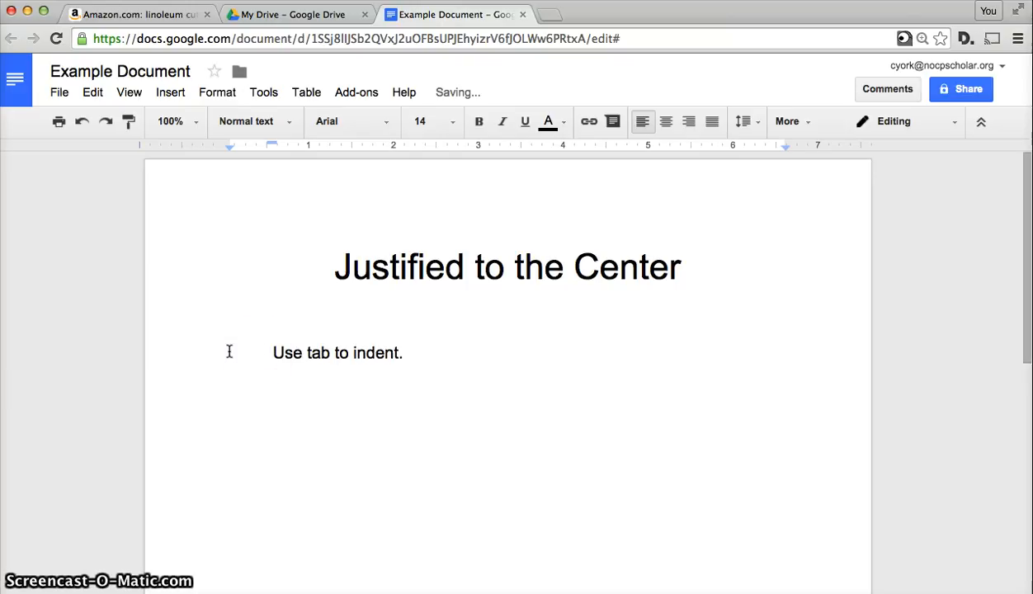
Continue the paragraph with "Now I'm going to begin typing and you'll see how to double space a paper if a teacher asks for that formatting.".
{"action": "left_click", "coordinate": [449, 353]}
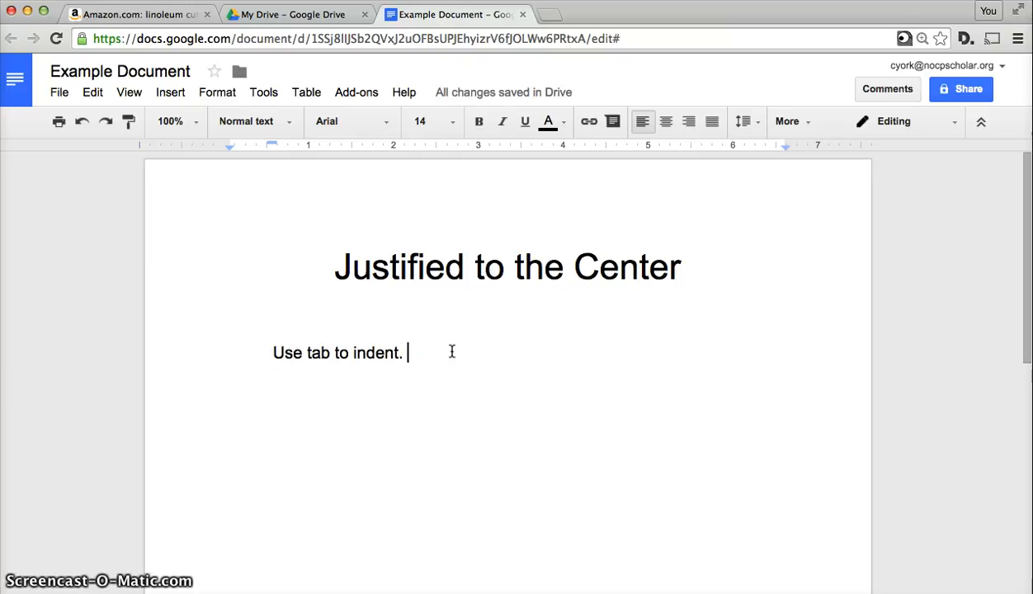
{"action": "type", "text": "Now I'm going to bei"}
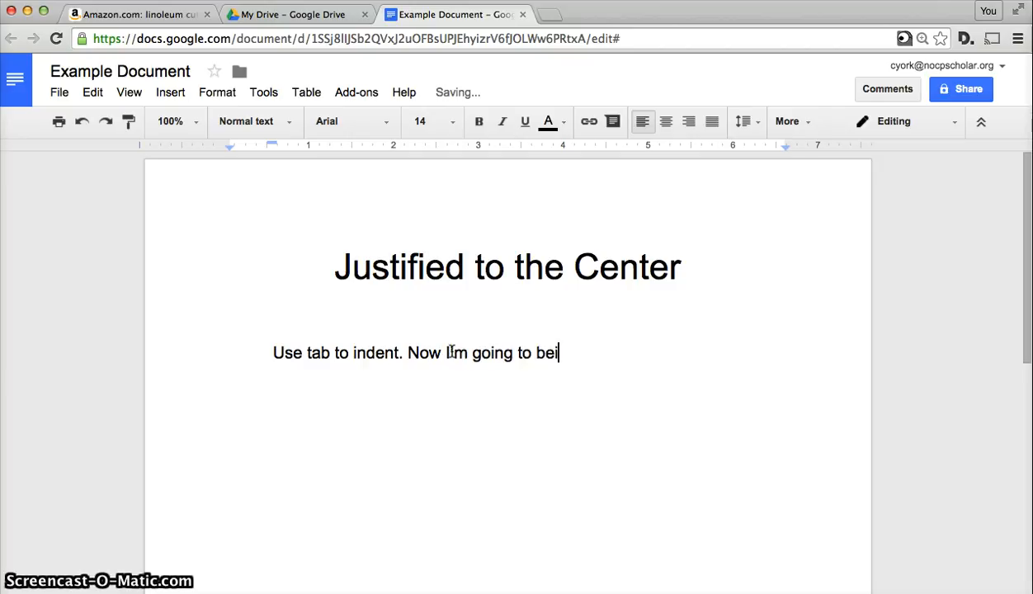
{"action": "type", "text": "egin typing and you’ll see"}
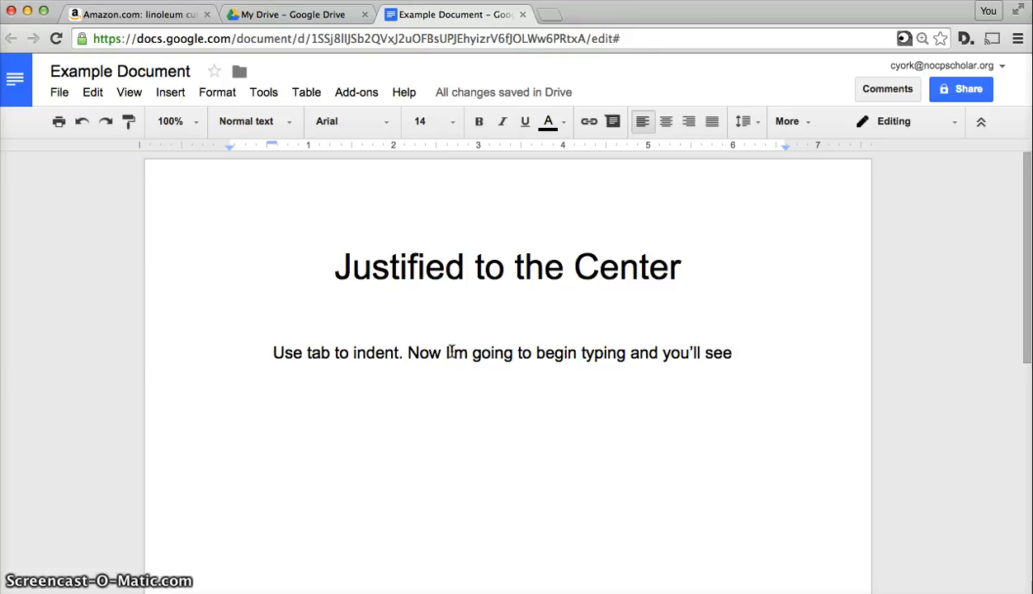
{"action": "type", "text": "how to dou"}
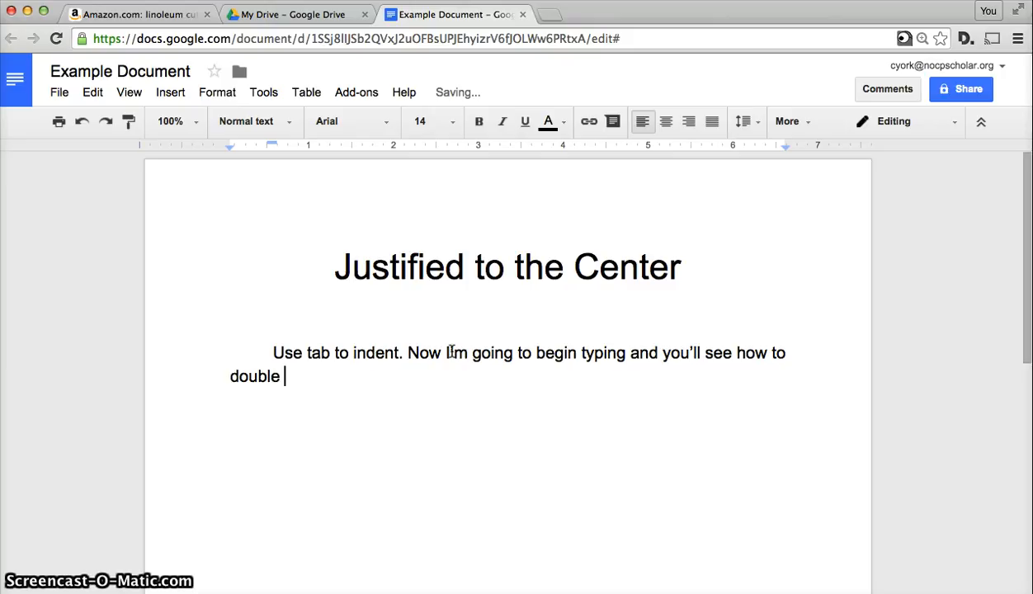
{"action": "type", "text": "ble spa"}
{"action": "key", "text": "BackSpace"}
{"action": "type", "text": "pac"}
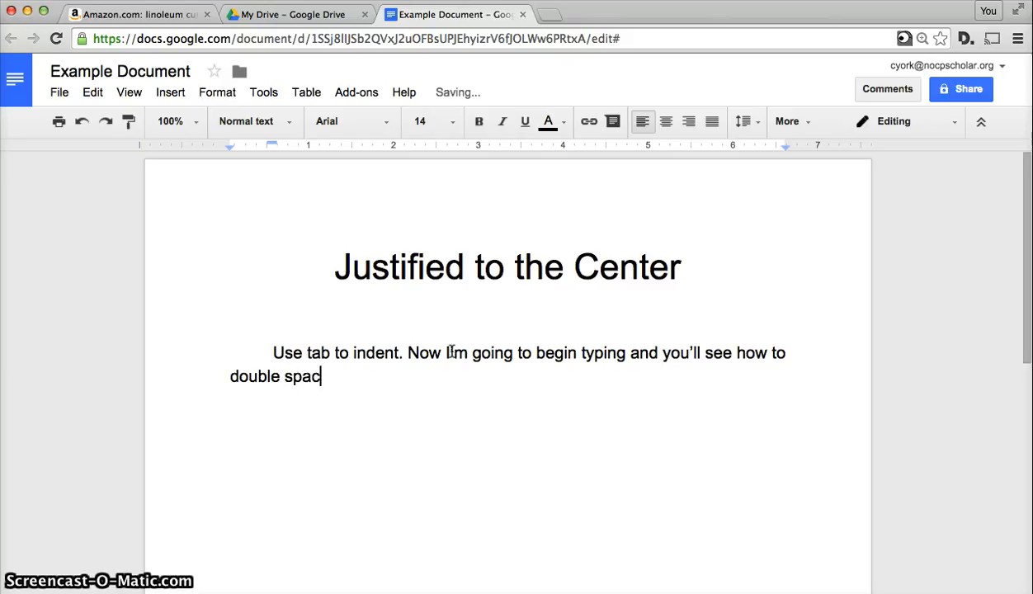
{"action": "type", "text": "e a paper if a t"}
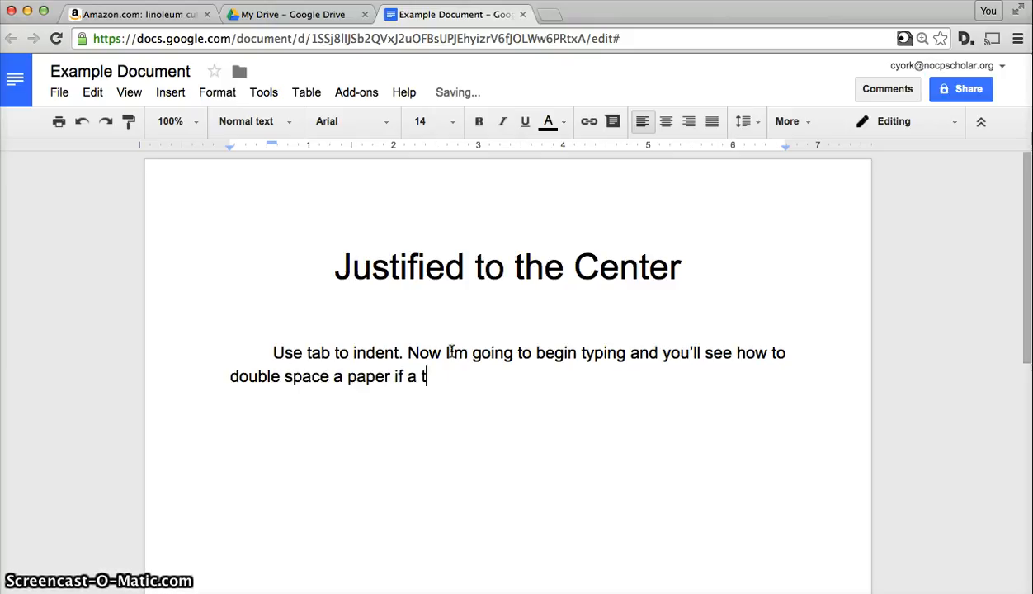
{"action": "type", "text": "aeacher asks f"}
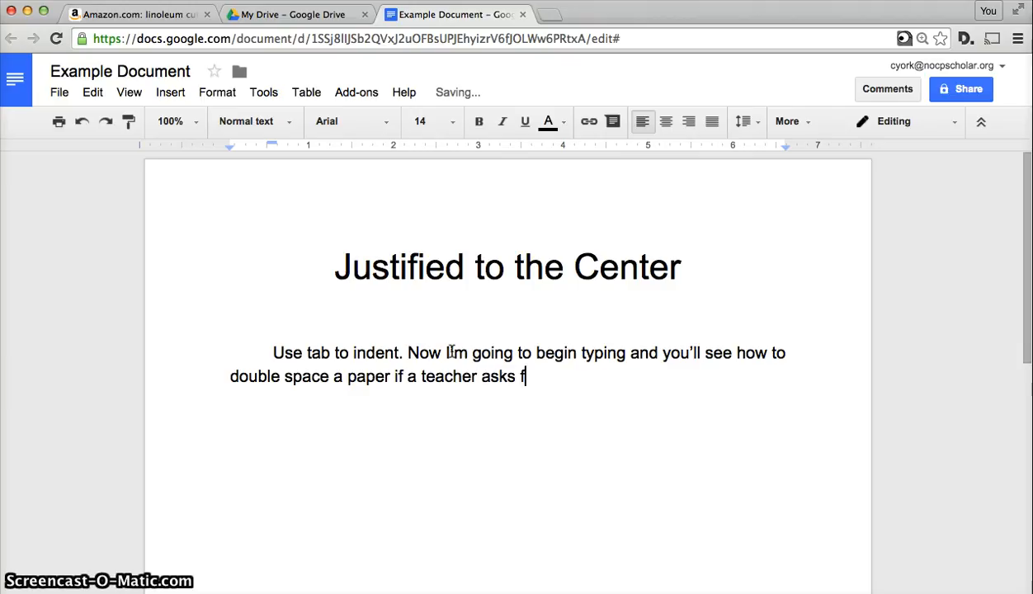
{"action": "type", "text": "or that formatting. "}
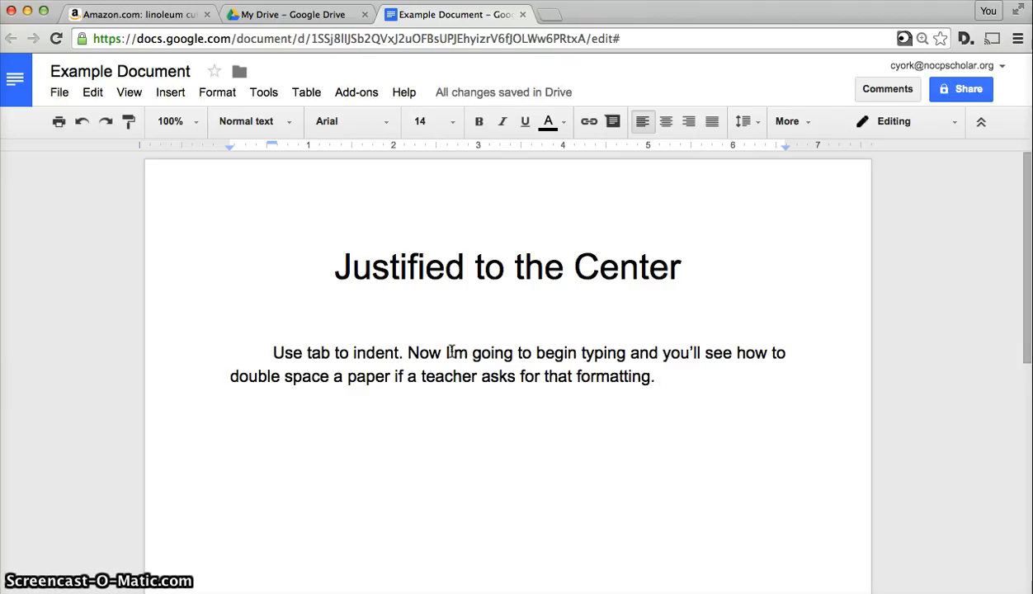
Extend the paragraph with about two lines of random filler text ending in a period.
{"action": "type", "text": "klajsdflkjsdlkfjlsdkjflksdjfklsjdlfkjsdlkfjdkls;jfklsdjflksdj"}
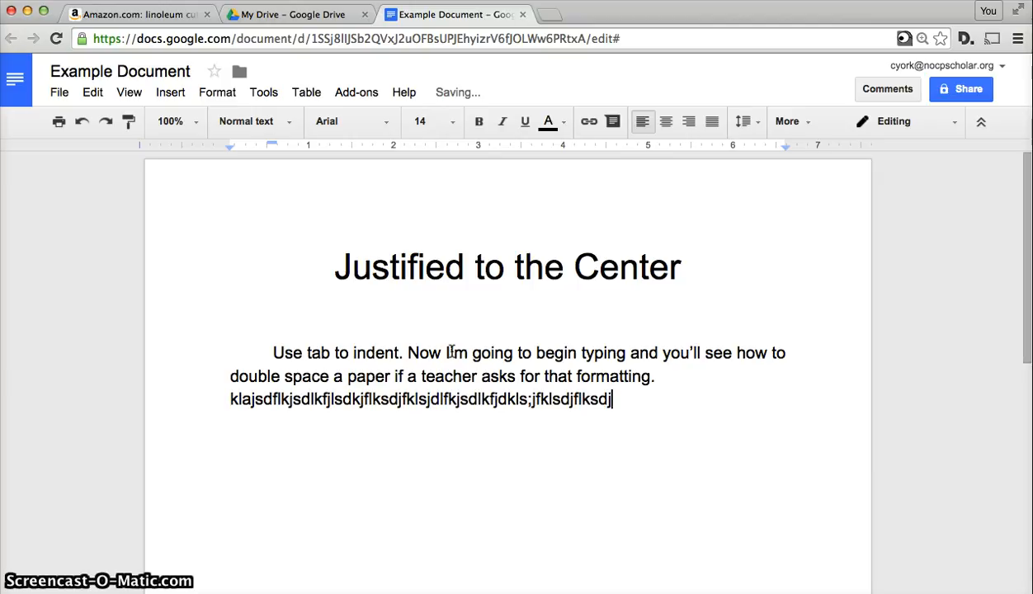
{"action": "type", "text": "flkdsjflk;s kjdsflk sdlf jsdfklsdlkf jsdklflksdjfl jsld f s."}
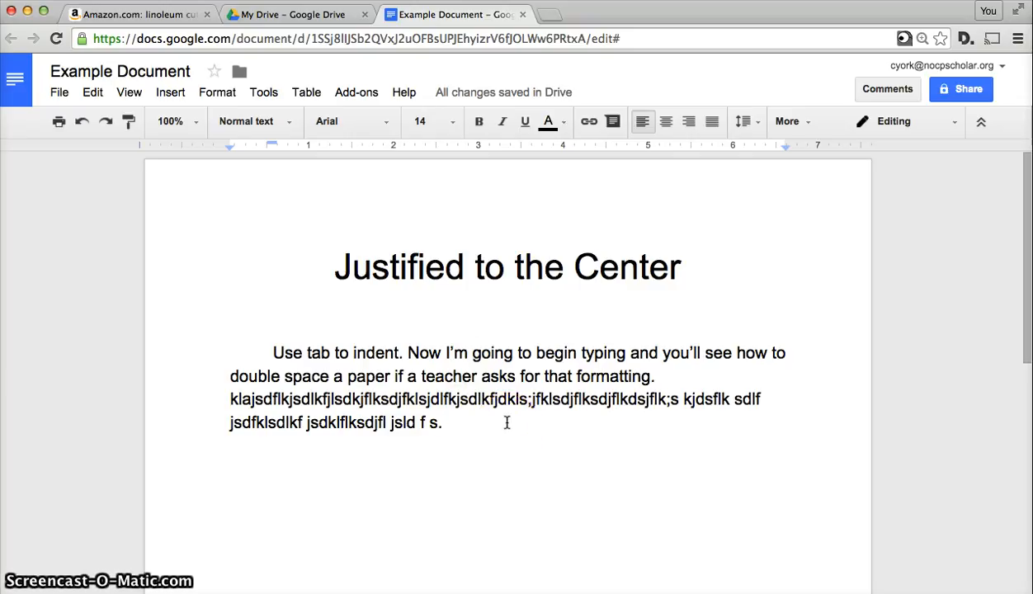
Add a second tab-indented paragraph reading "Spacing refers to the space between the lines, not between the letters or other things in the paper.".
{"action": "scroll", "coordinate": [507, 422], "scroll_direction": "down", "scroll_amount": 1}
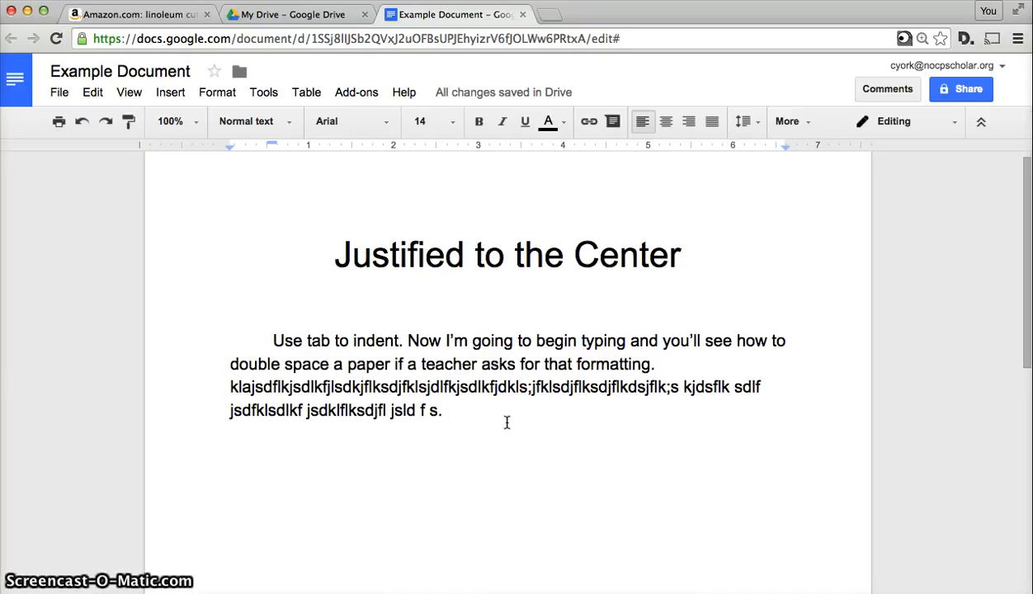
{"action": "left_click", "coordinate": [449, 418]}
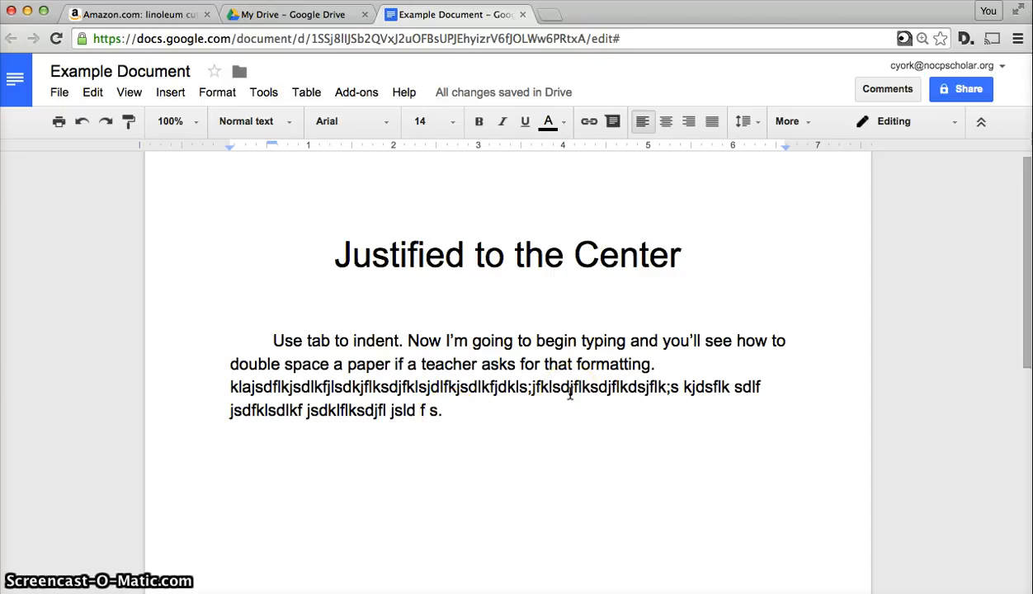
{"action": "left_click", "coordinate": [455, 413]}
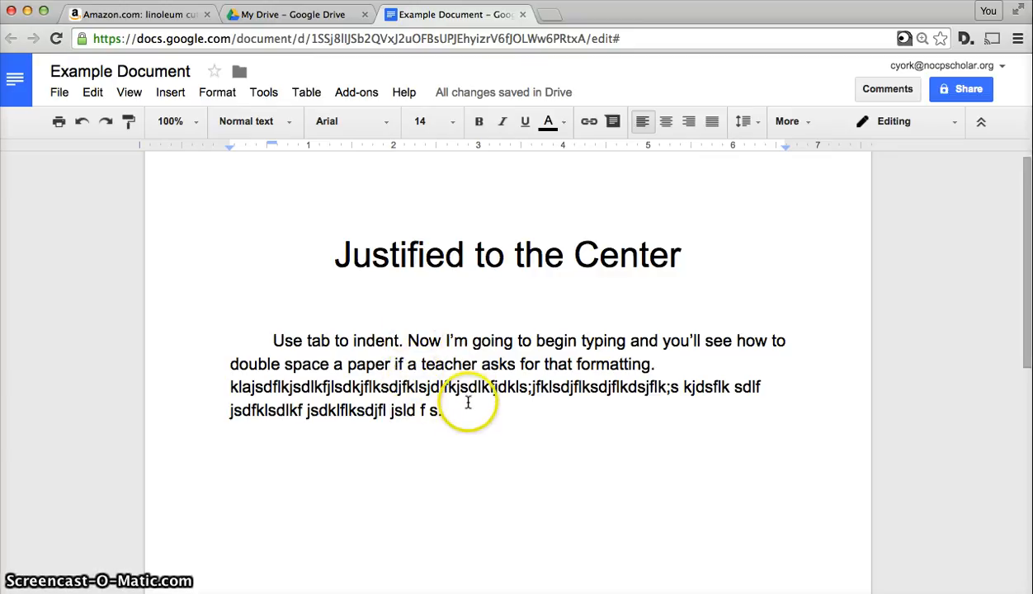
{"action": "key", "text": "Return"}
{"action": "key", "text": "Tab"}
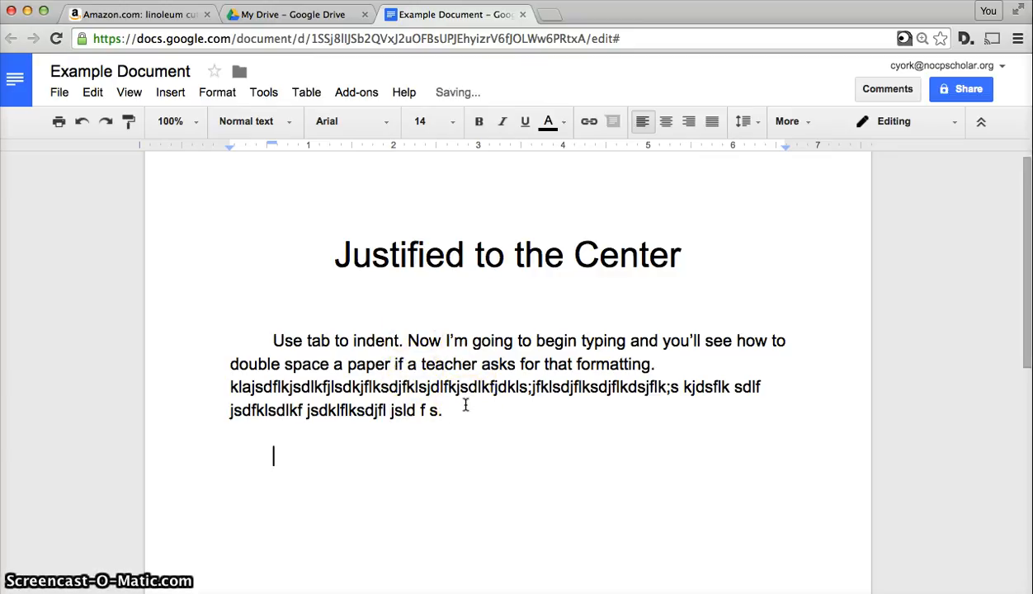
{"action": "type", "text": "Spacing refer"}
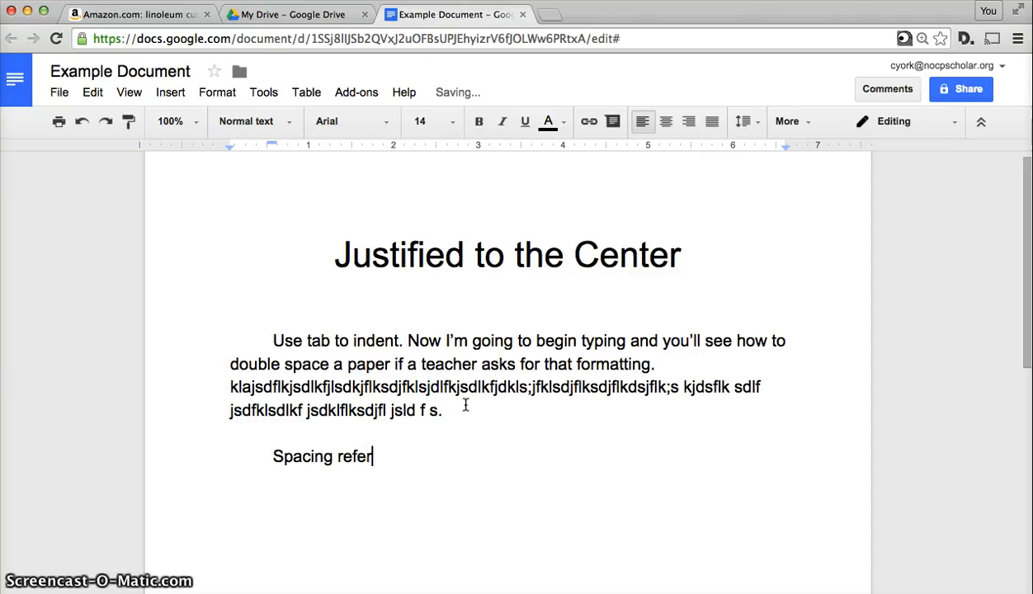
{"action": "type", "text": "s to the space be"}
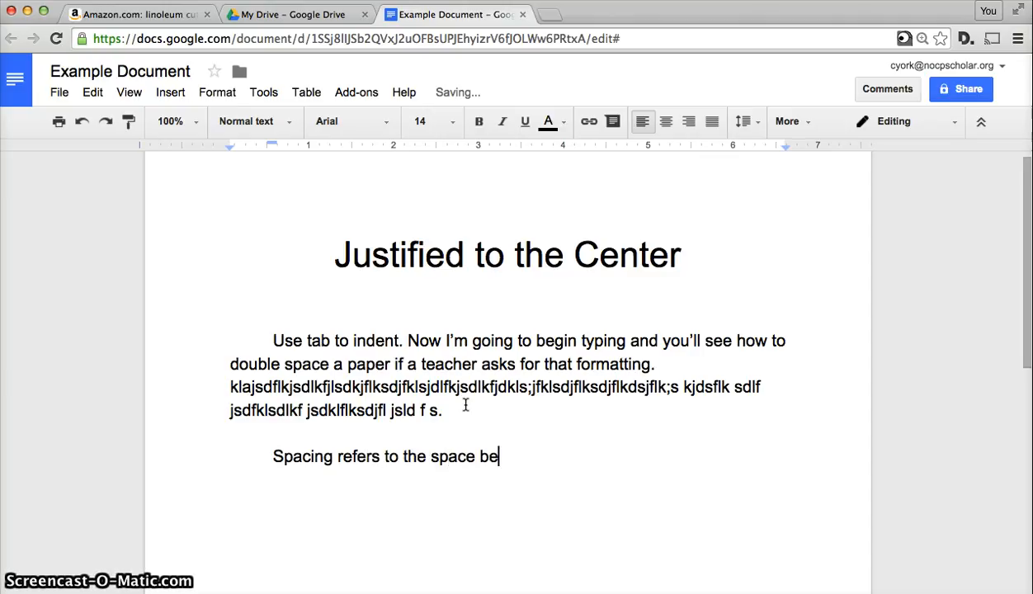
{"action": "type", "text": "tween the lin"}
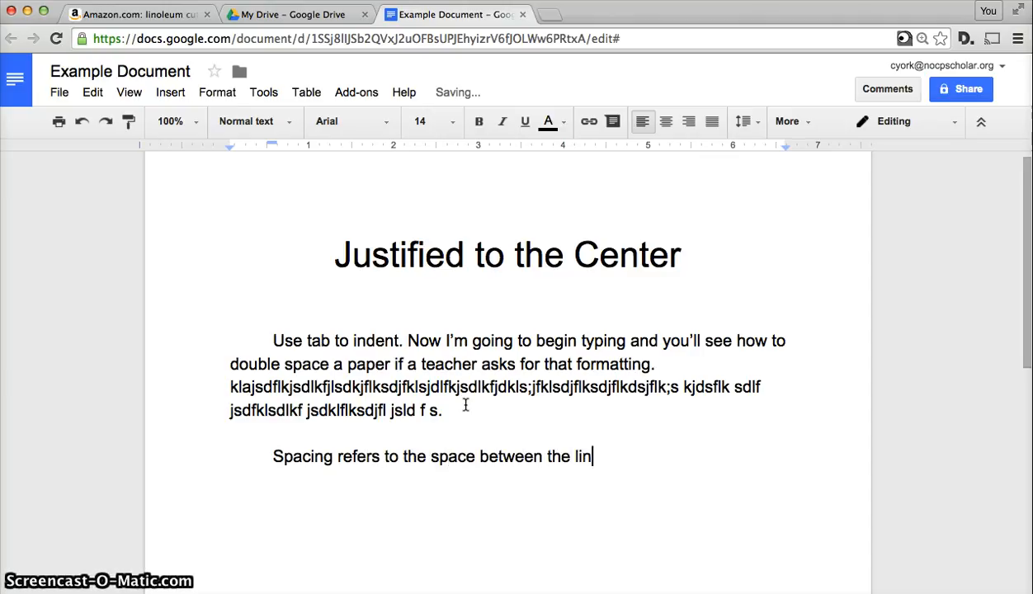
{"action": "type", "text": "es, not between teh le"}
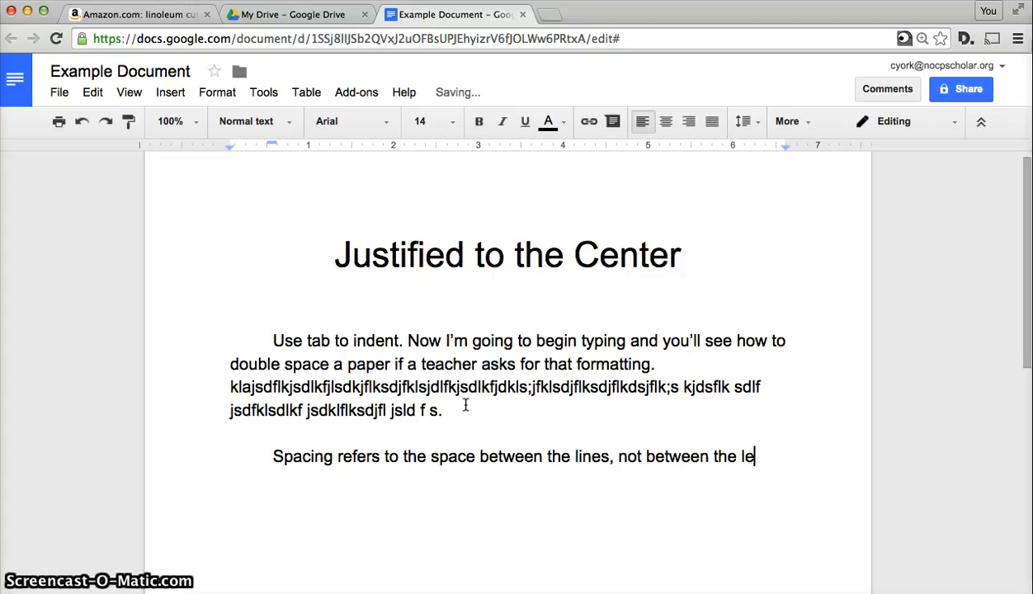
{"action": "type", "text": "s or other things in the paper."}
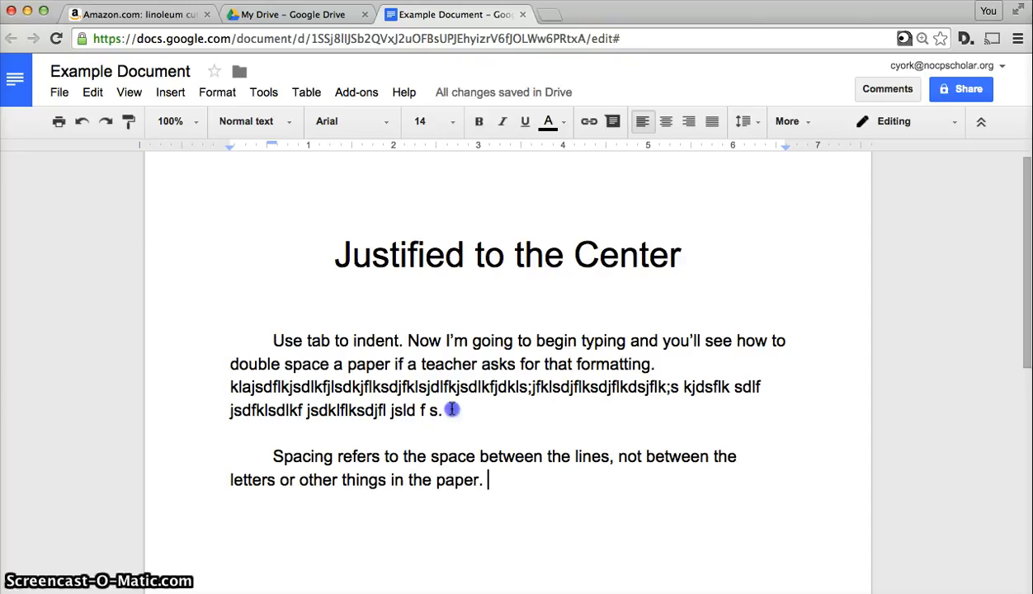
Set the line spacing of the first body paragraph, beginning "Use tab to indent", to Double.
{"action": "left_click_drag", "start_coordinate": [451, 410], "coordinate": [272, 337]}
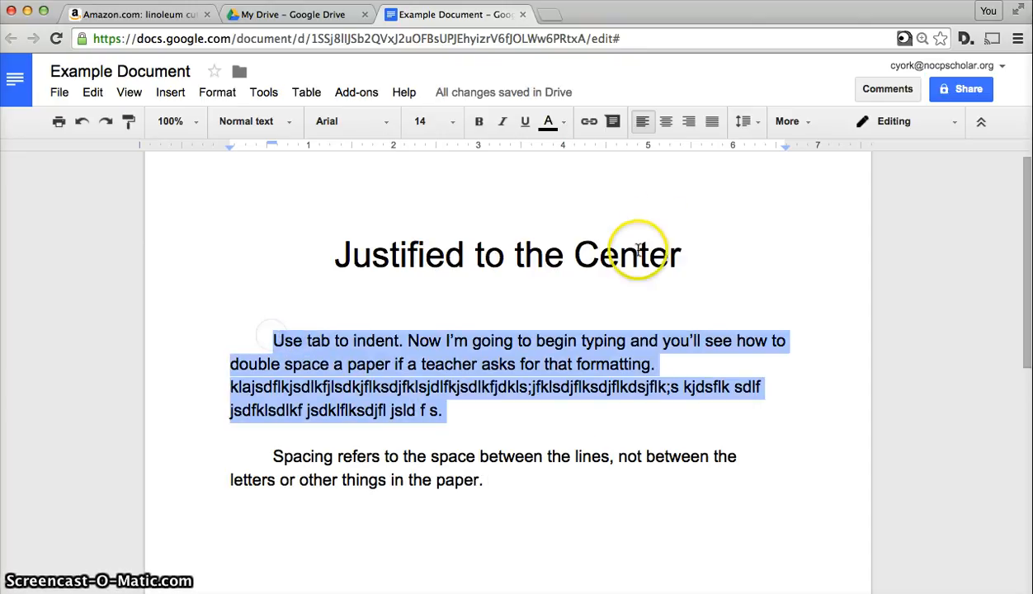
{"action": "left_click", "coordinate": [760, 124]}
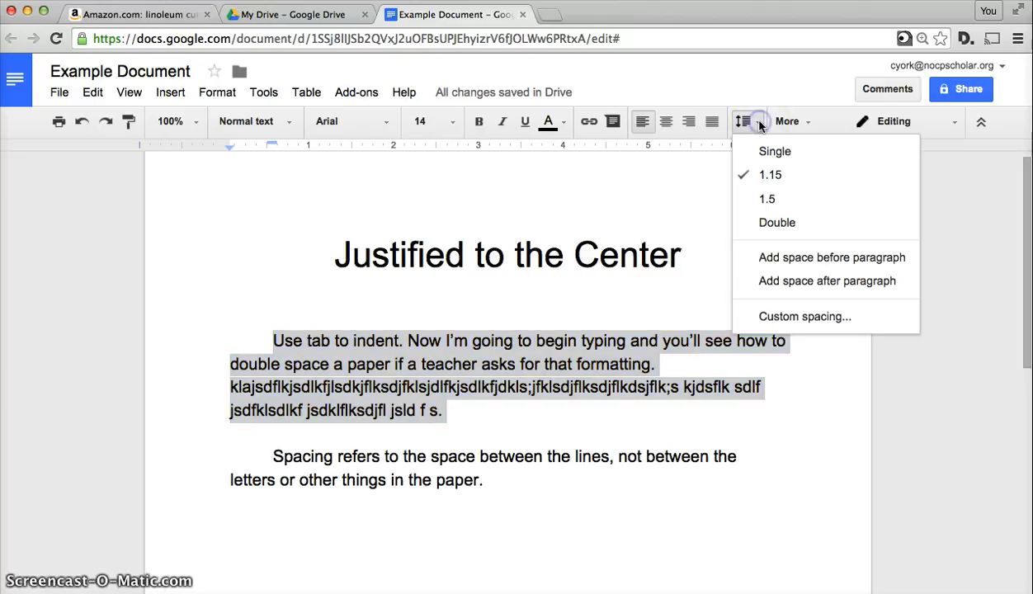
{"action": "left_click", "coordinate": [765, 221]}
{"action": "left_click", "coordinate": [617, 462]}
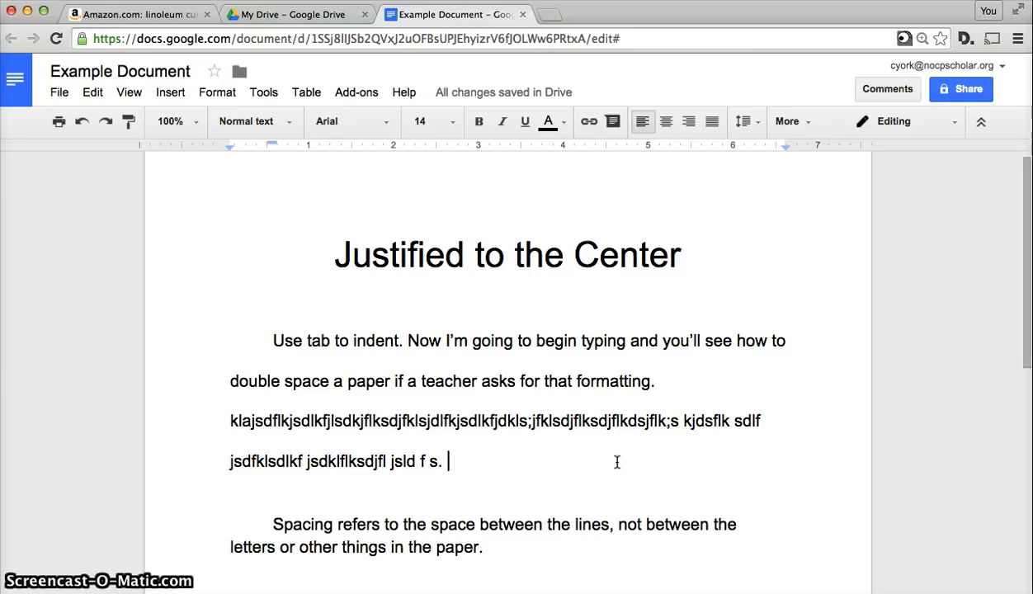
Try 1.5 line spacing on the first body paragraph and switch it back to Double.
{"action": "scroll", "coordinate": [616, 462], "scroll_direction": "down", "scroll_amount": 2}
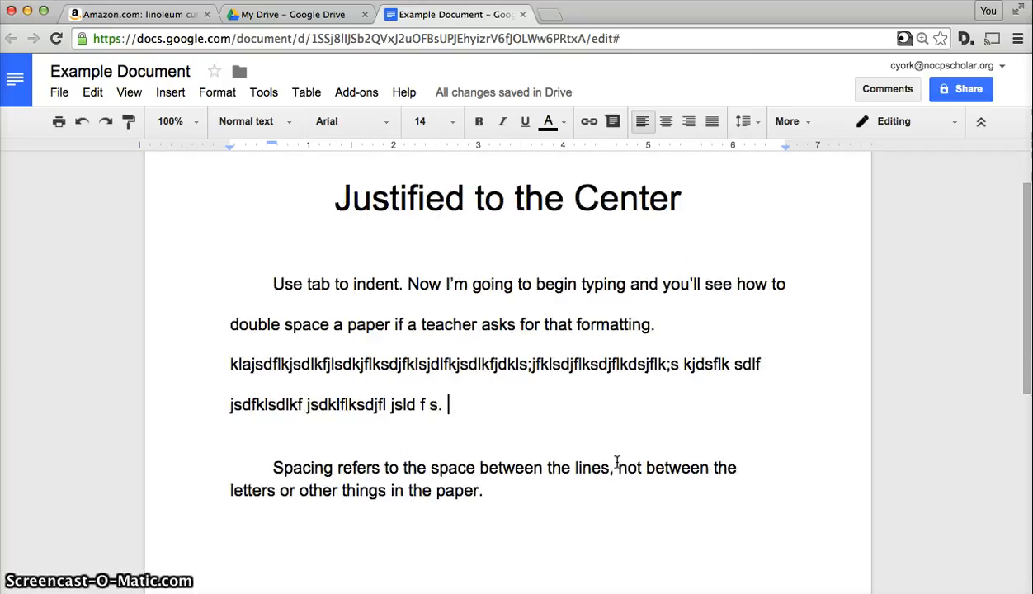
{"action": "left_click", "coordinate": [758, 123]}
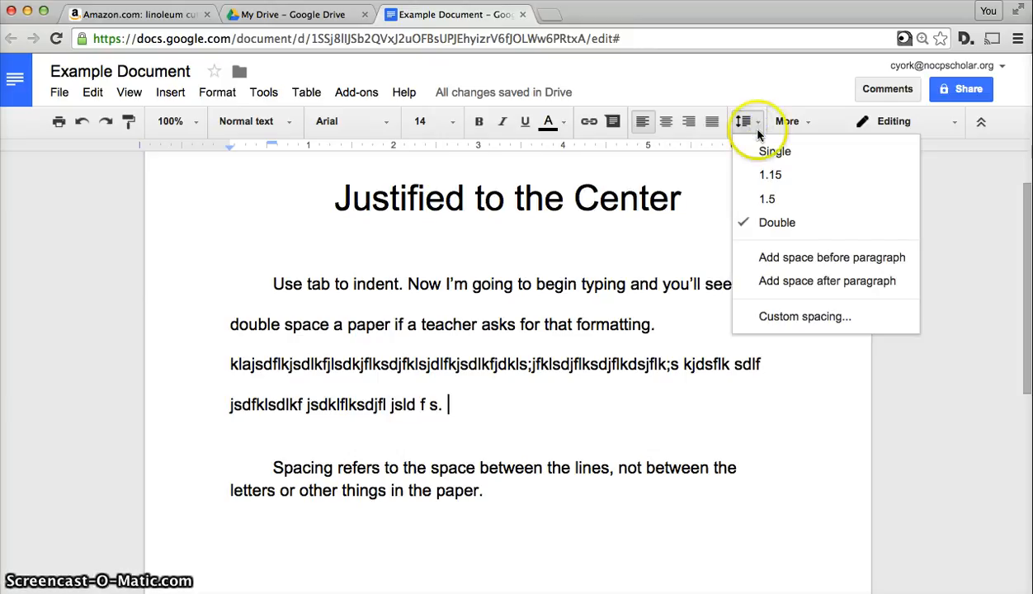
{"action": "left_click", "coordinate": [777, 199]}
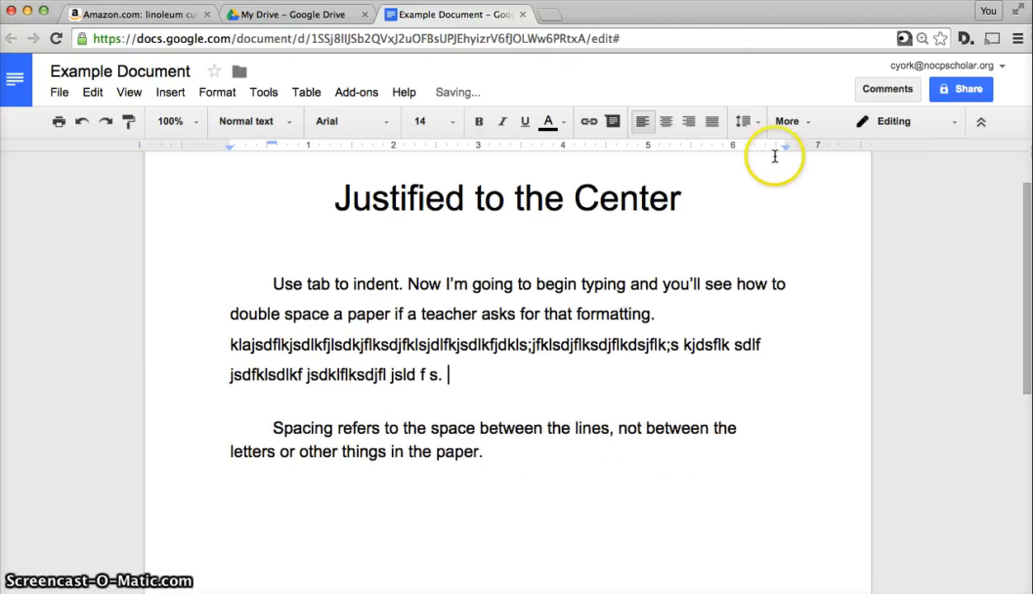
{"action": "left_click", "coordinate": [747, 121]}
{"action": "left_click", "coordinate": [757, 226]}
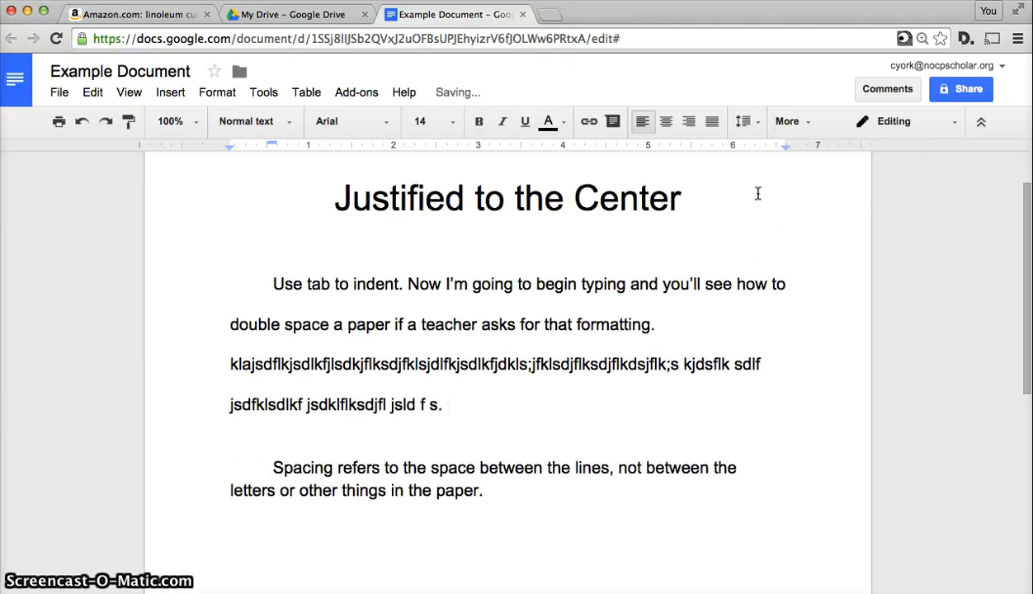
Set the first body paragraph's line spacing to Single.
{"action": "left_click", "coordinate": [745, 122]}
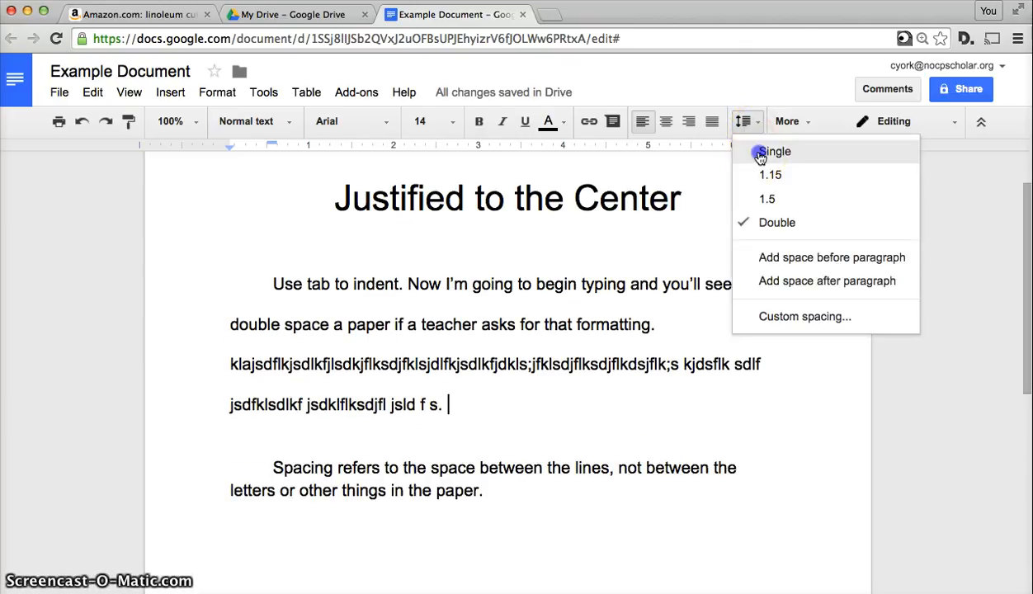
{"action": "left_click", "coordinate": [755, 152]}
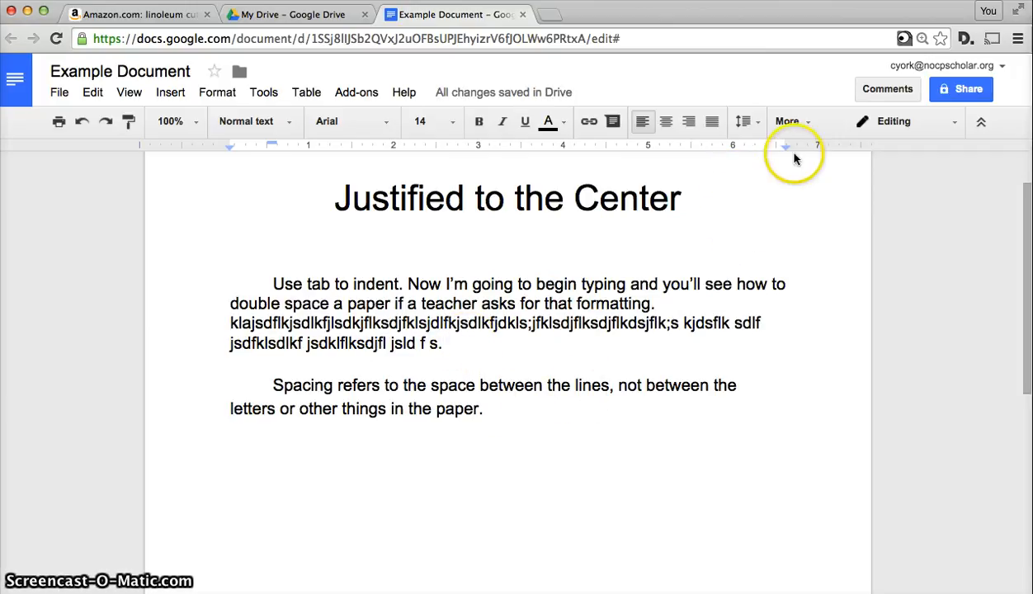
Look over the available numbered list styles and bulleted list styles without applying any.
{"action": "left_click", "coordinate": [813, 126]}
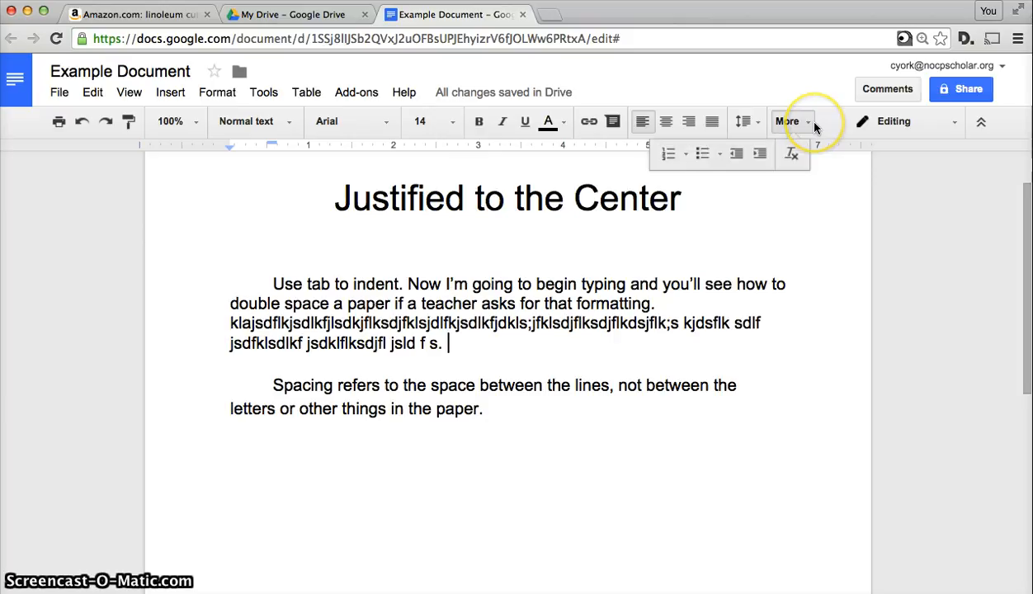
{"action": "left_click", "coordinate": [684, 157]}
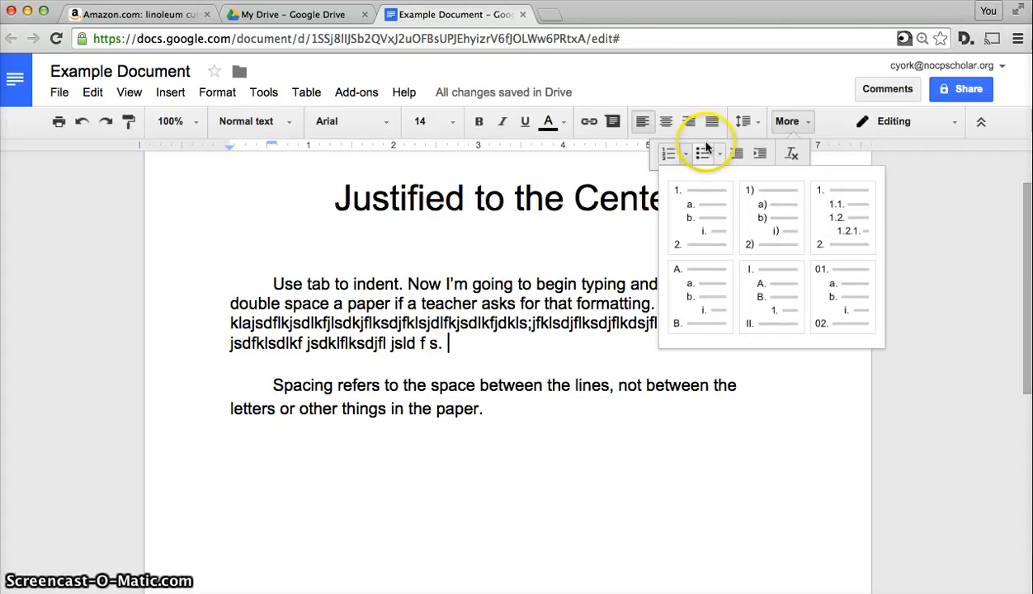
{"action": "left_click", "coordinate": [719, 154]}
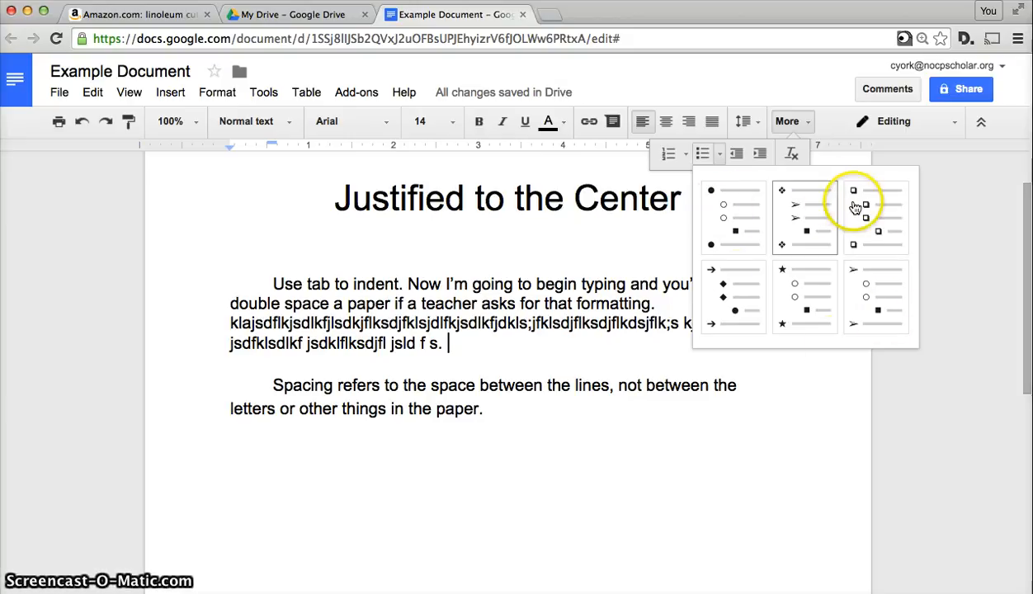
{"action": "left_click", "coordinate": [800, 397]}
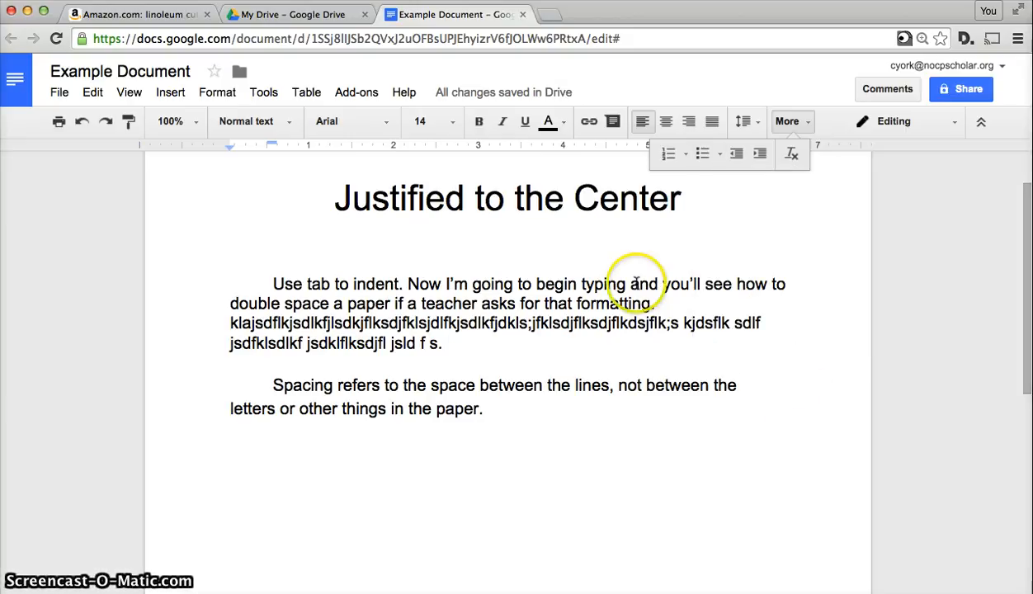
Create a bulleted list below the second paragraph with the items "First", "second" and "third".
{"action": "left_click", "coordinate": [514, 404]}
{"action": "key", "text": "Return"}
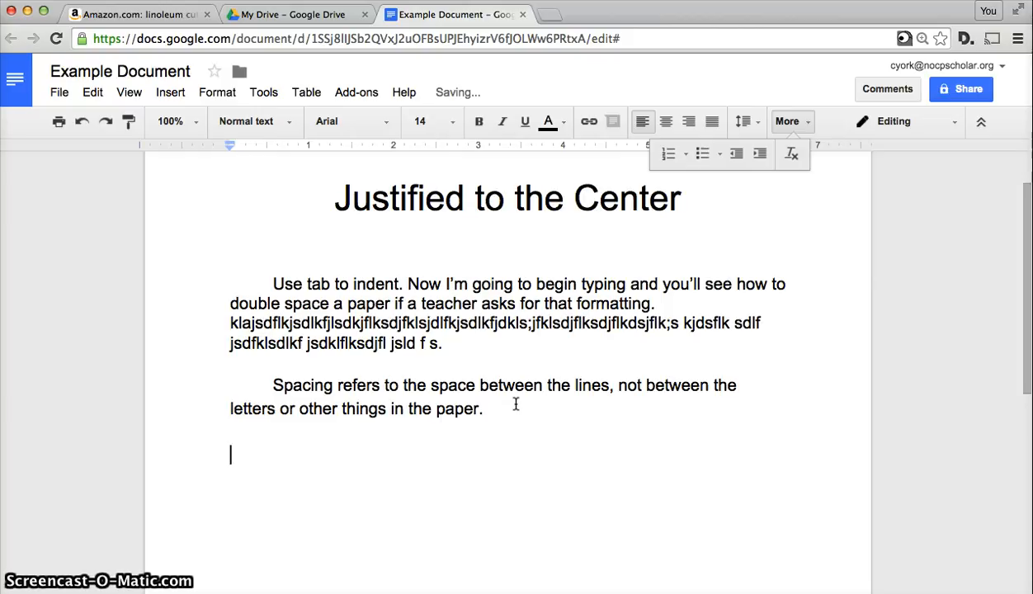
{"action": "left_click", "coordinate": [702, 154]}
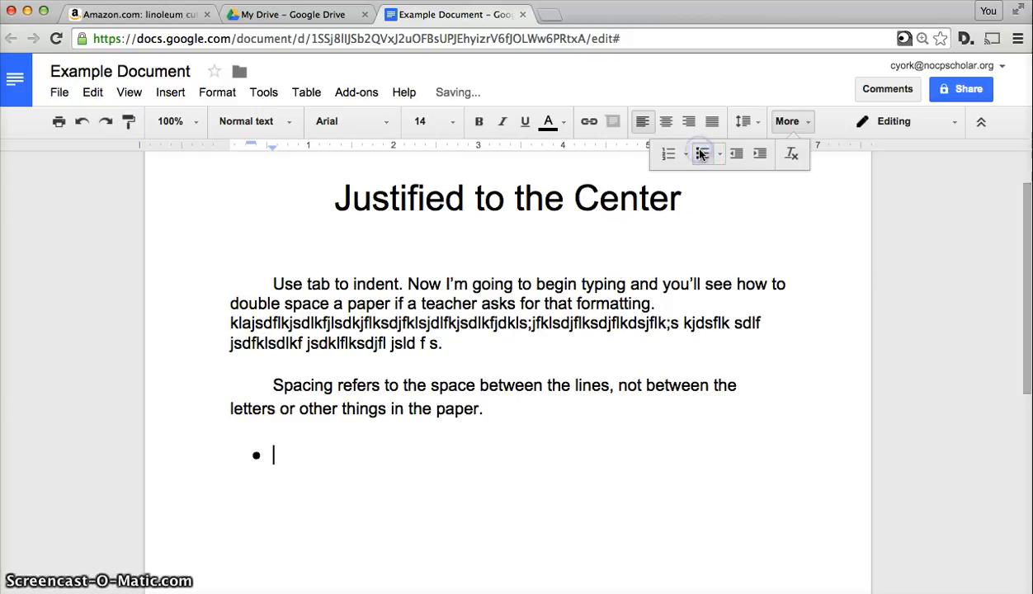
{"action": "type", "text": "First"}
{"action": "key", "text": "Return"}
{"action": "type", "text": "se"}
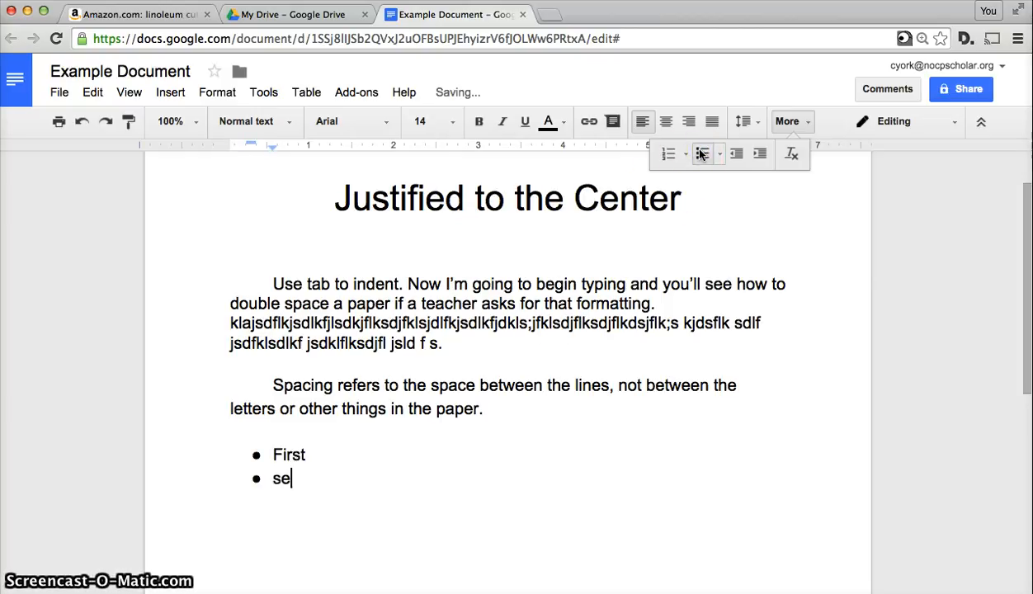
{"action": "type", "text": "cond"}
{"action": "key", "text": "Return"}
{"action": "type", "text": "third"}
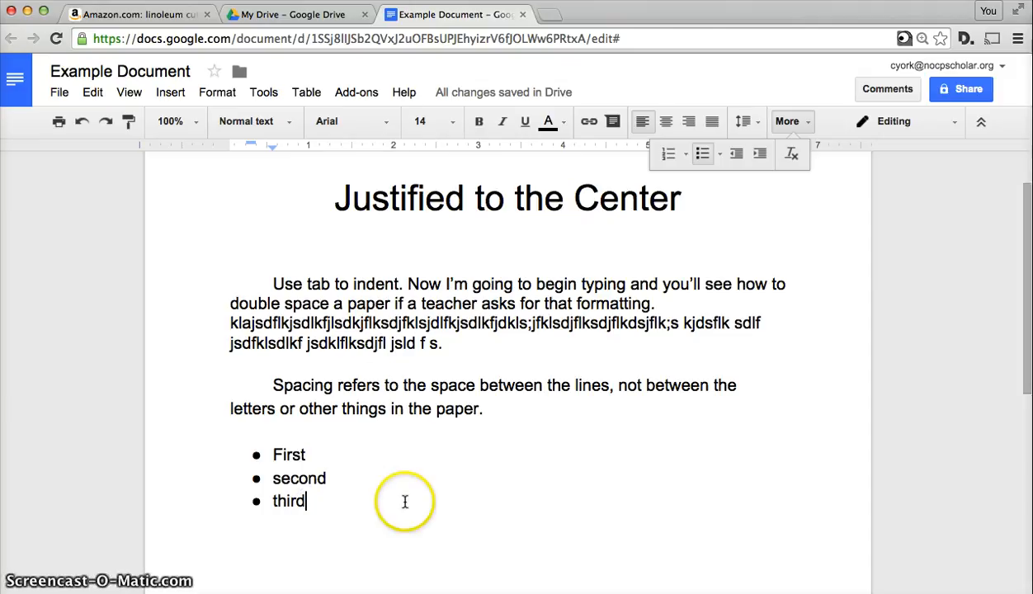
Indent the "third" bullet by one level and move it back out to the main level.
{"action": "left_click", "coordinate": [759, 155]}
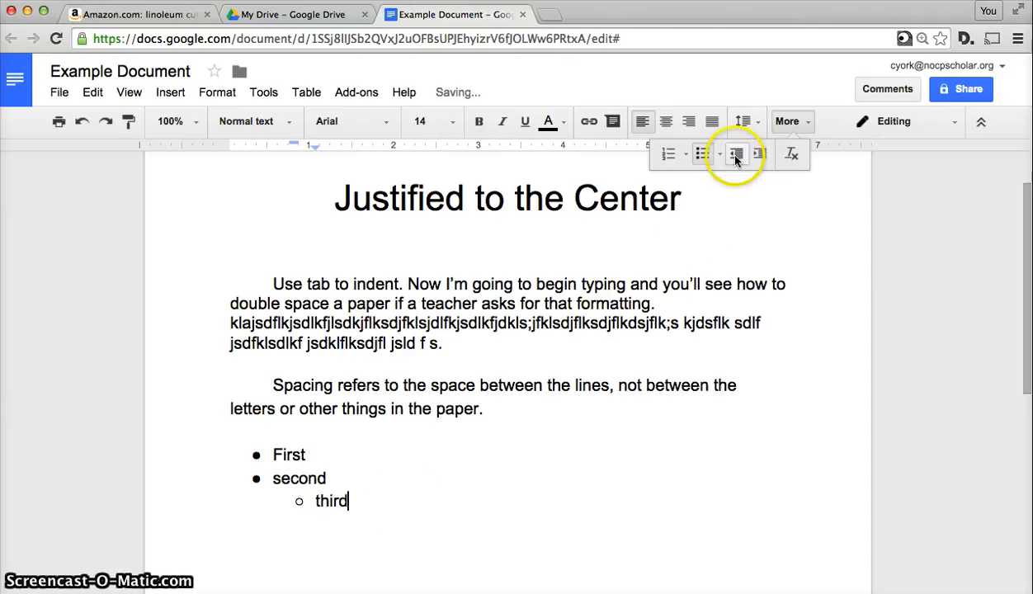
{"action": "left_click", "coordinate": [736, 157]}
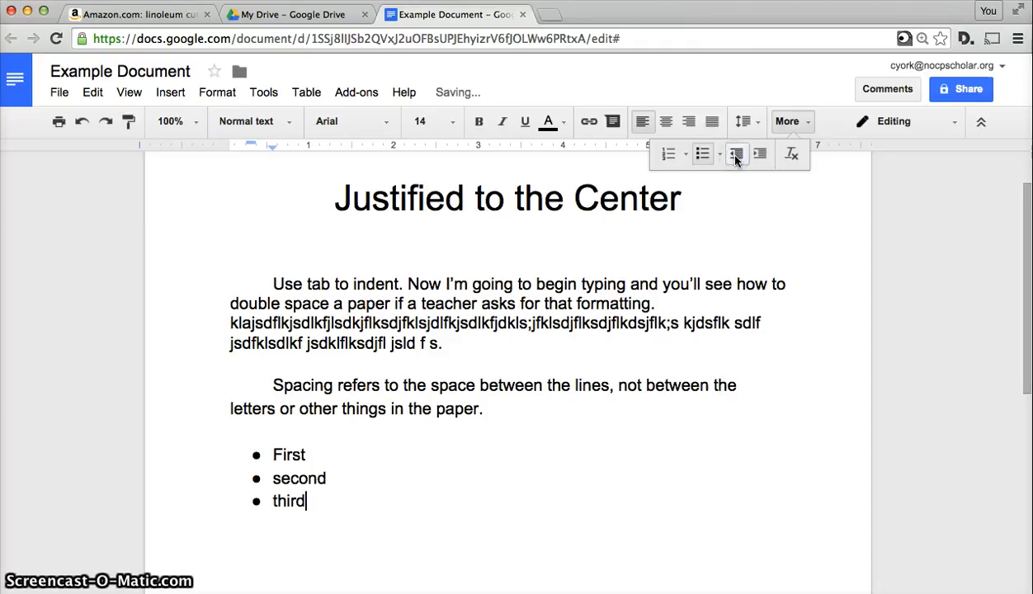
{"action": "left_click", "coordinate": [757, 157]}
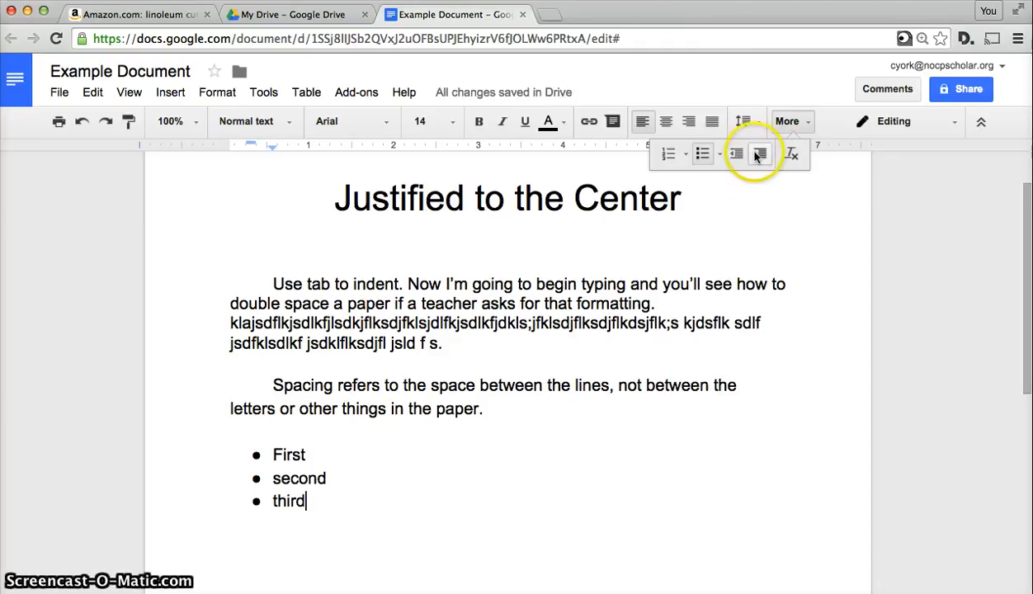
{"action": "left_click", "coordinate": [784, 122]}
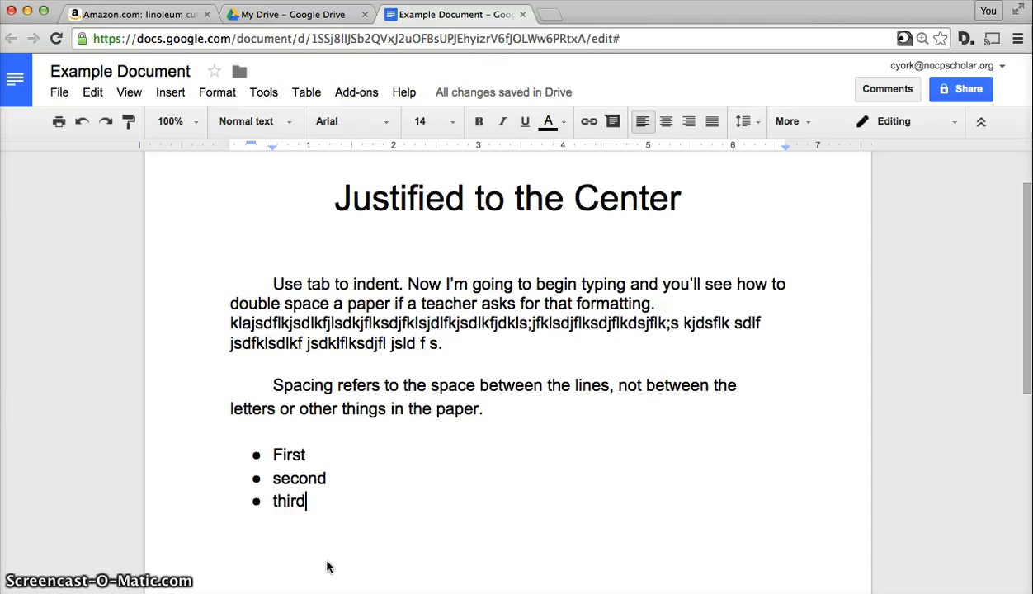
{"action": "left_click", "coordinate": [264, 578]}
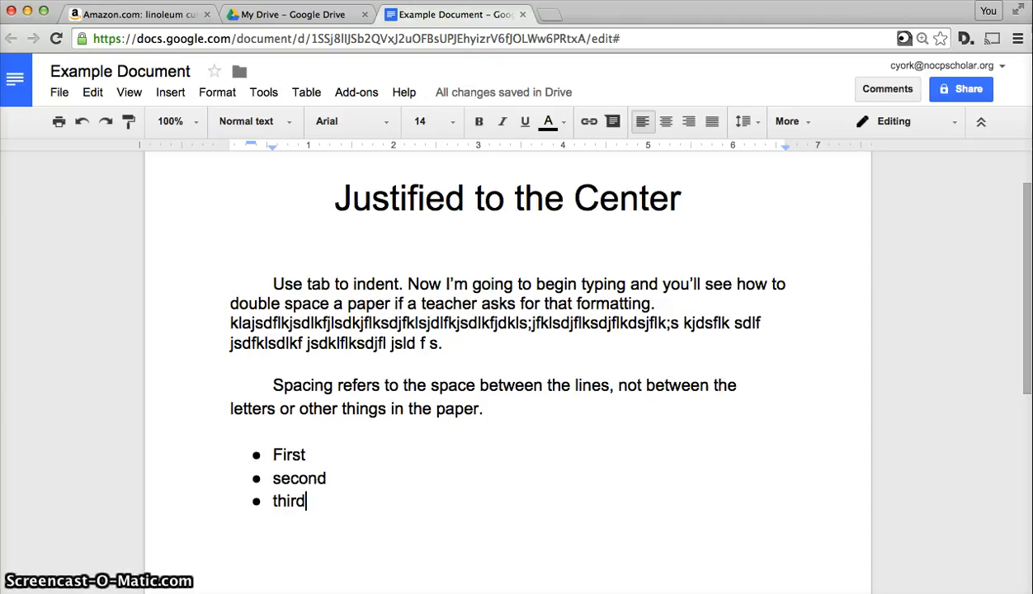